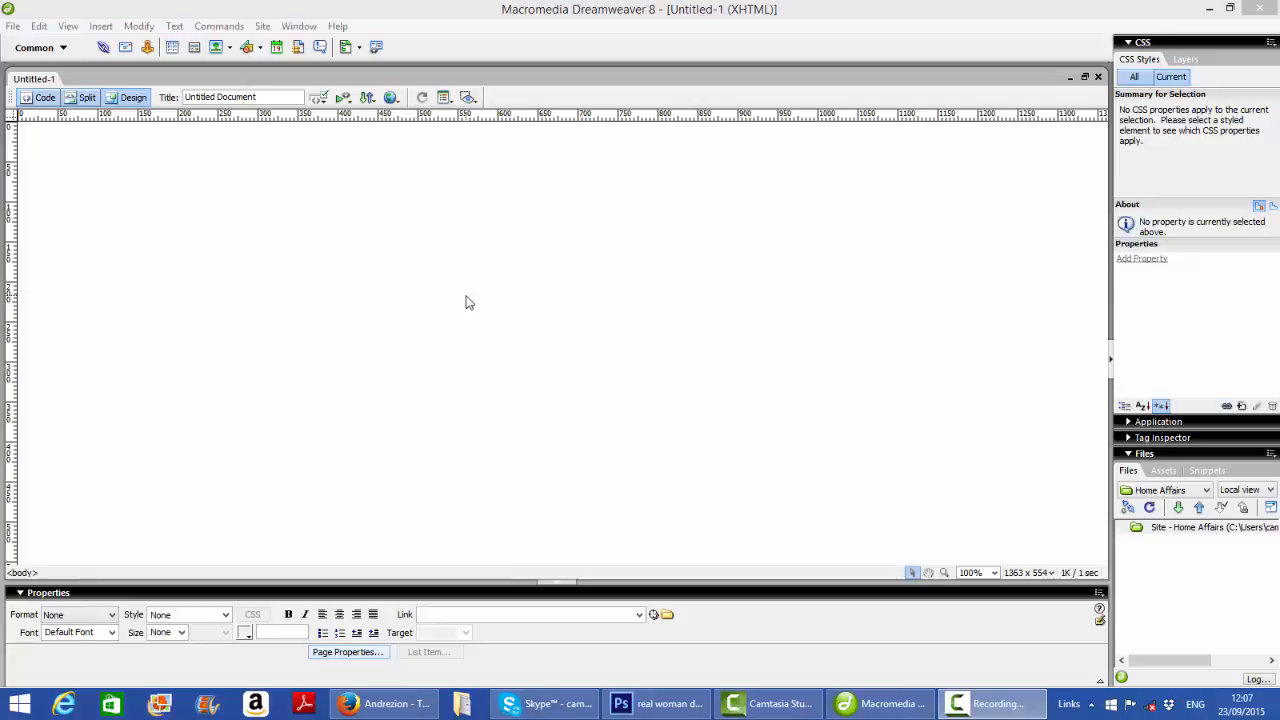
Open the page properties and set the page font to Verdana, Arial, Helvetica, sans-serif
{"action": "left_click", "coordinate": [346, 652]}
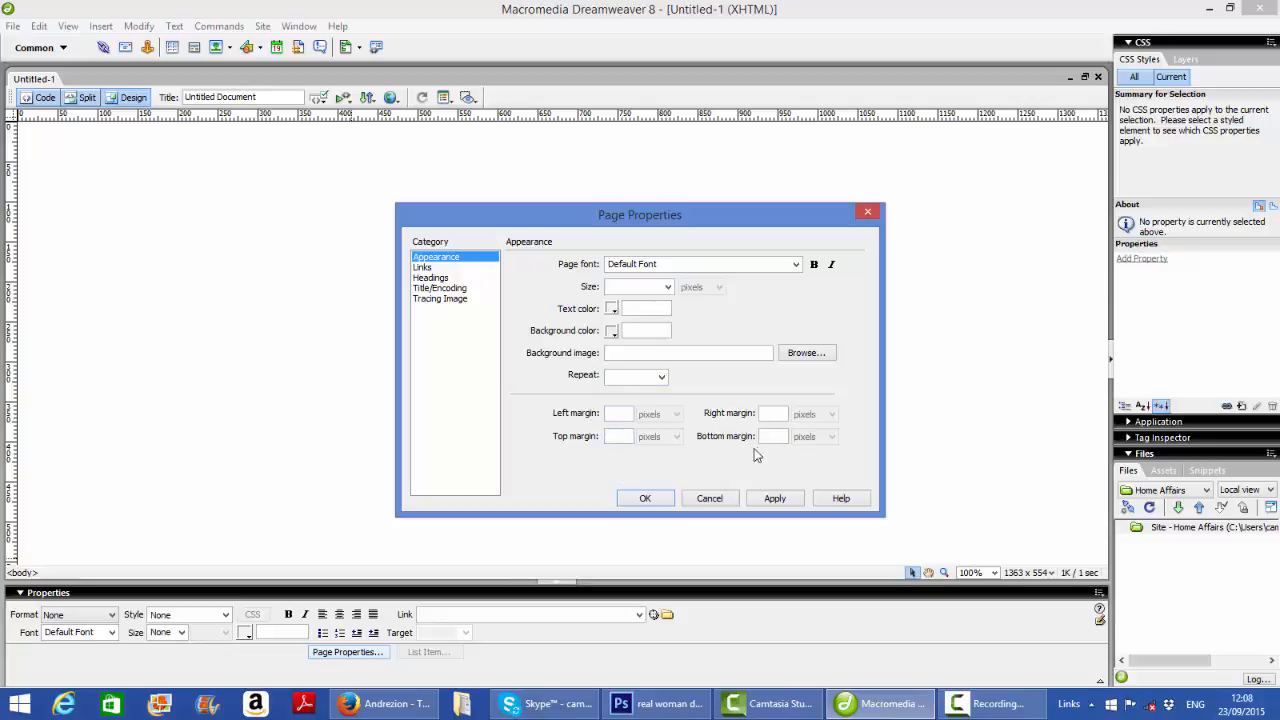
{"action": "left_click", "coordinate": [797, 267]}
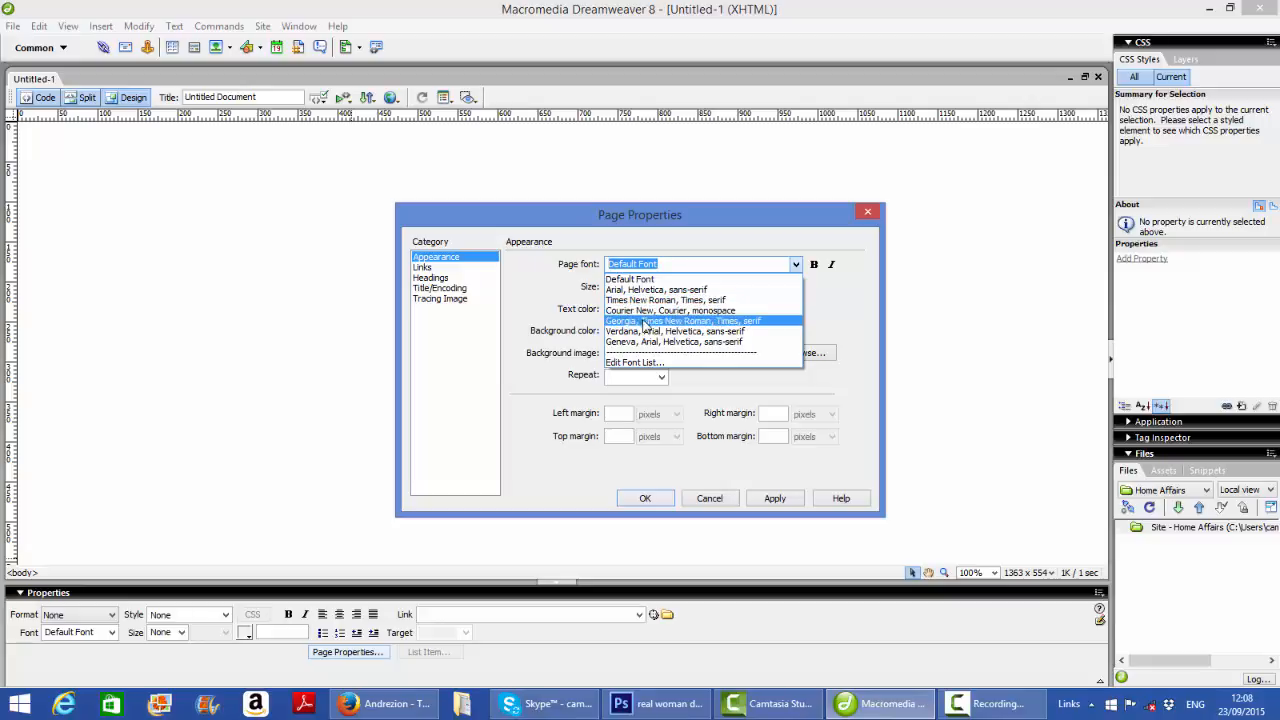
{"action": "left_click", "coordinate": [632, 331]}
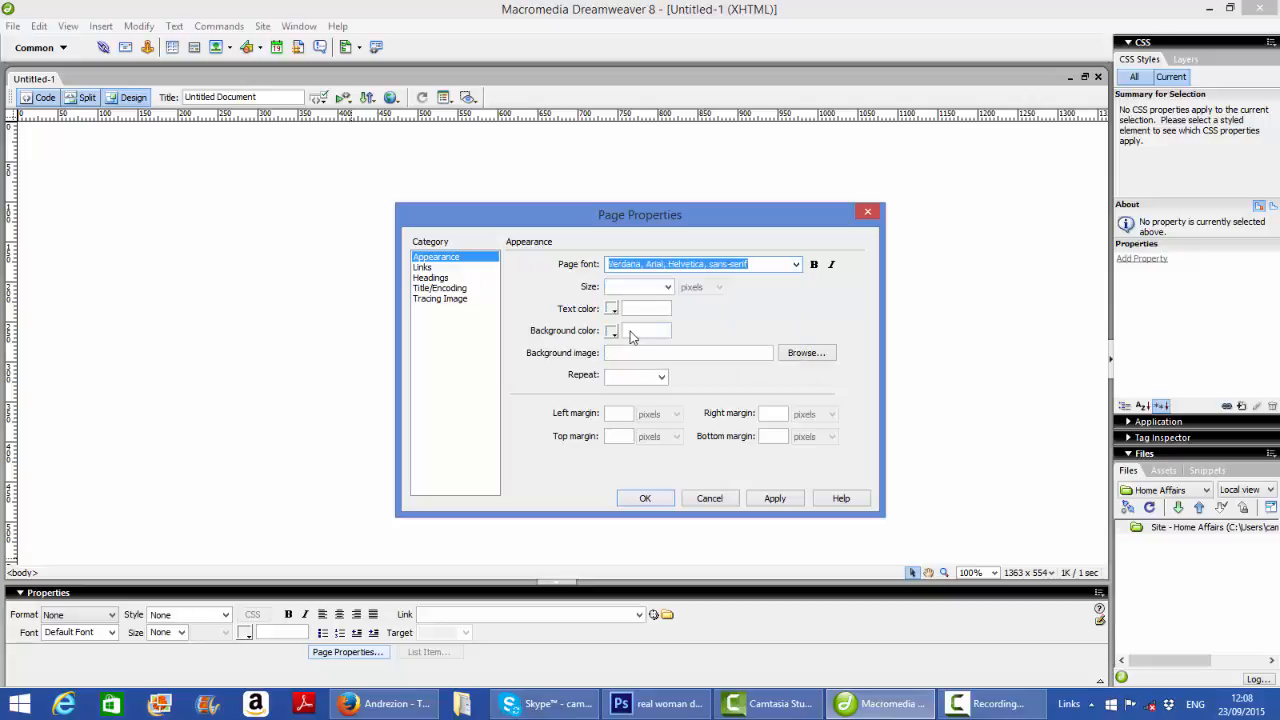
Add verdana as a standalone entry in the font list and choose it as the page font
{"action": "left_click", "coordinate": [796, 266]}
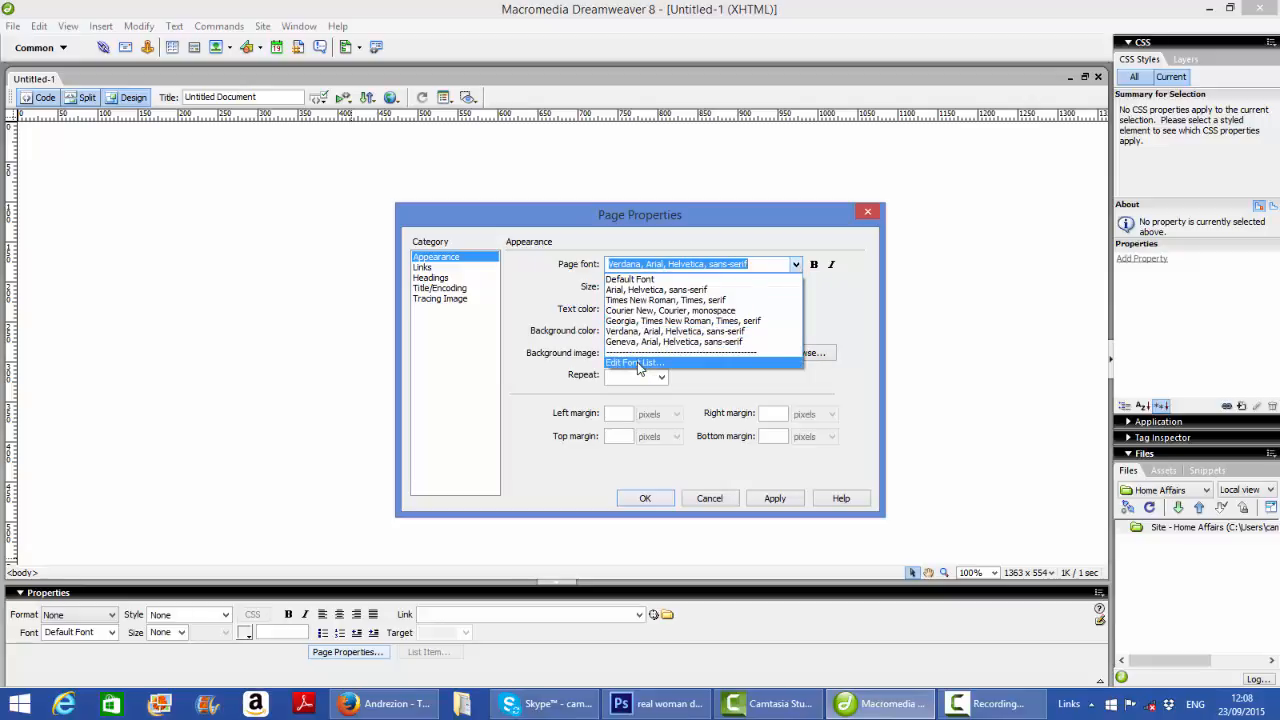
{"action": "left_click", "coordinate": [640, 366]}
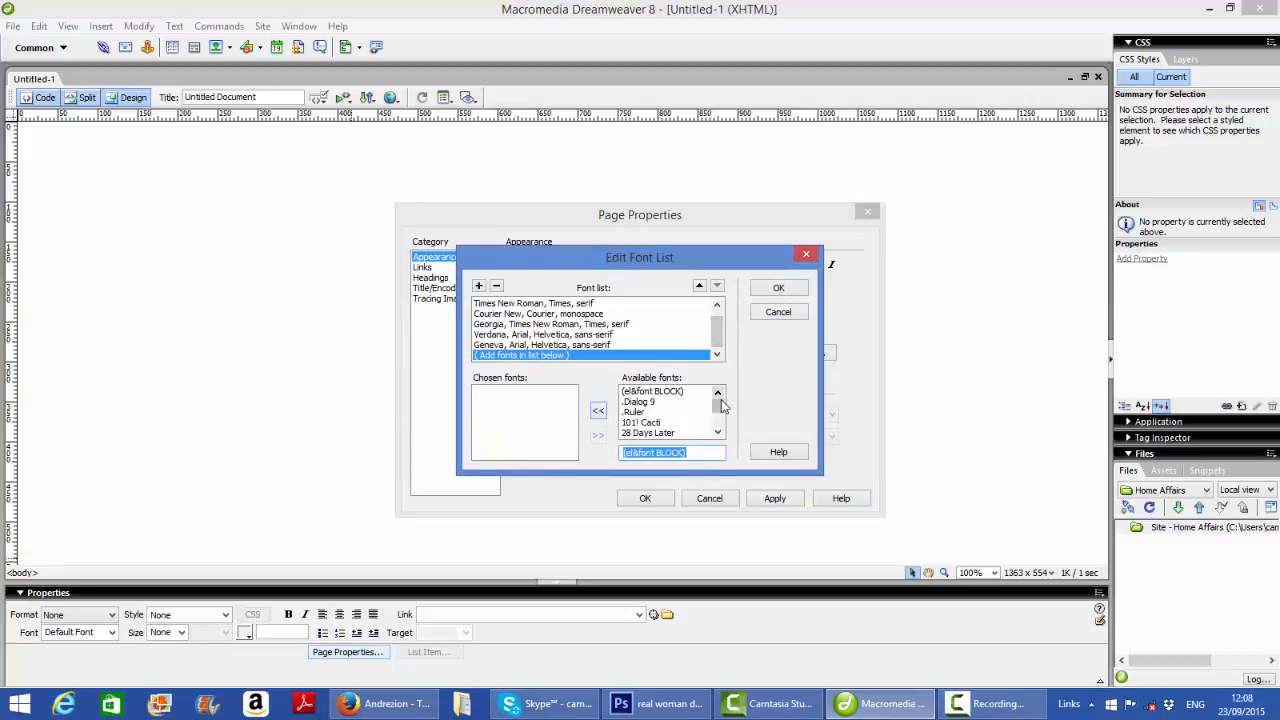
{"action": "left_click_drag", "start_coordinate": [718, 403], "coordinate": [722, 412]}
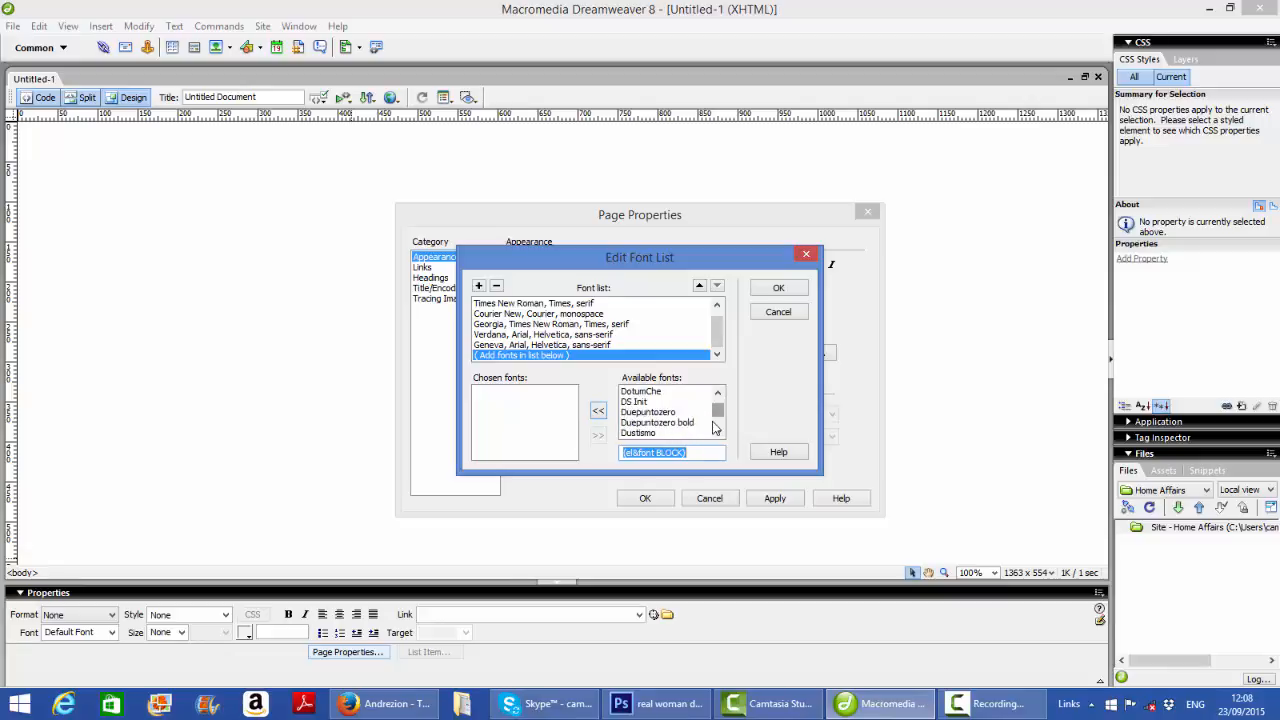
{"action": "type", "text": "verdana"}
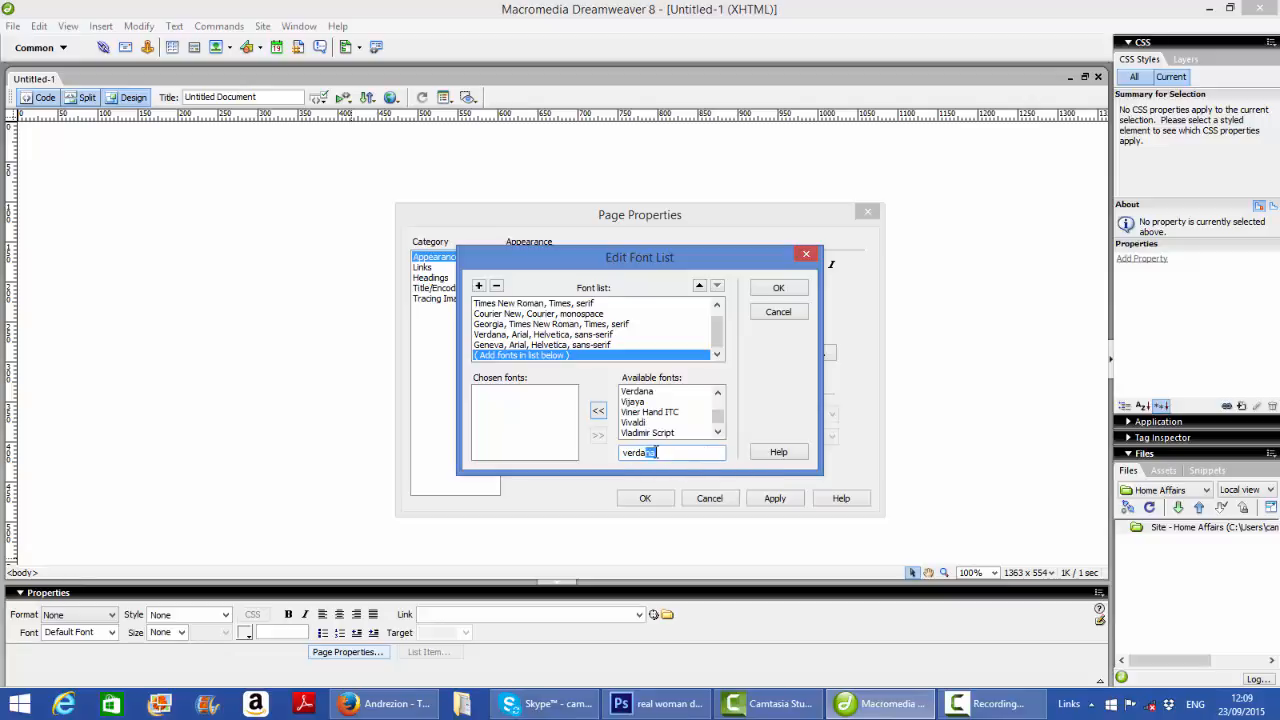
{"action": "left_click", "coordinate": [598, 414]}
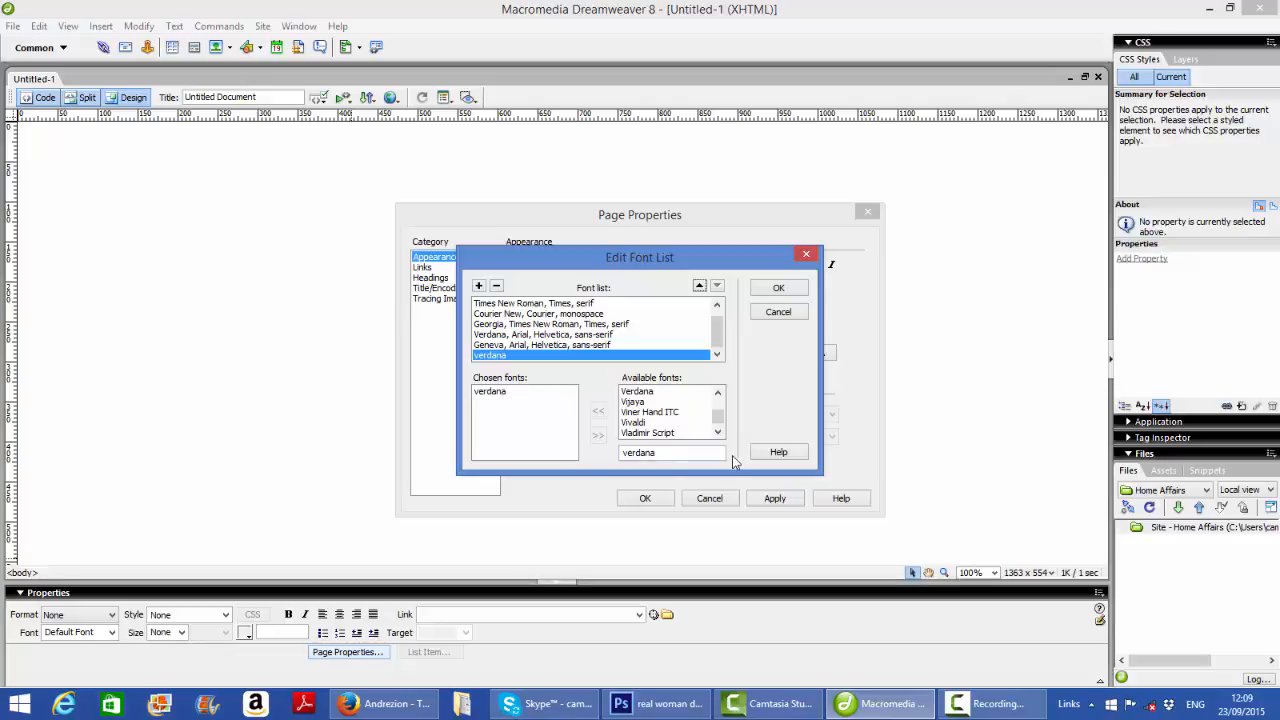
{"action": "left_click", "coordinate": [781, 295]}
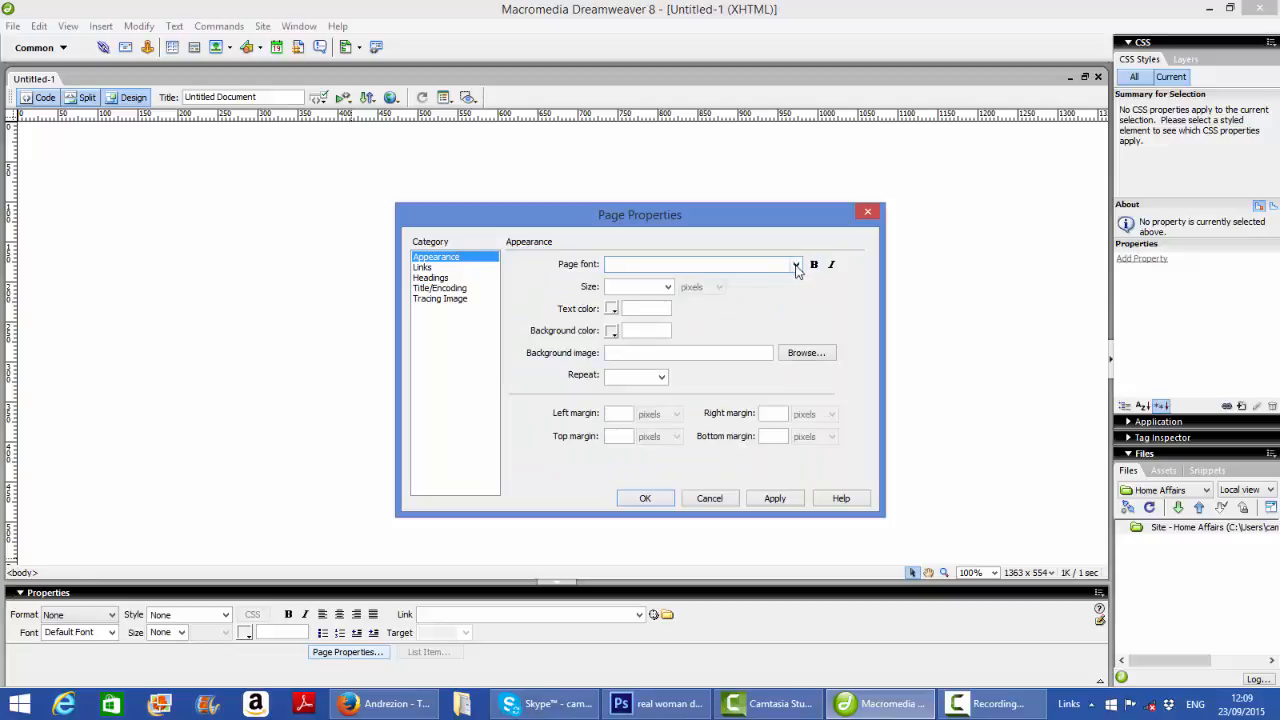
{"action": "left_click", "coordinate": [797, 266]}
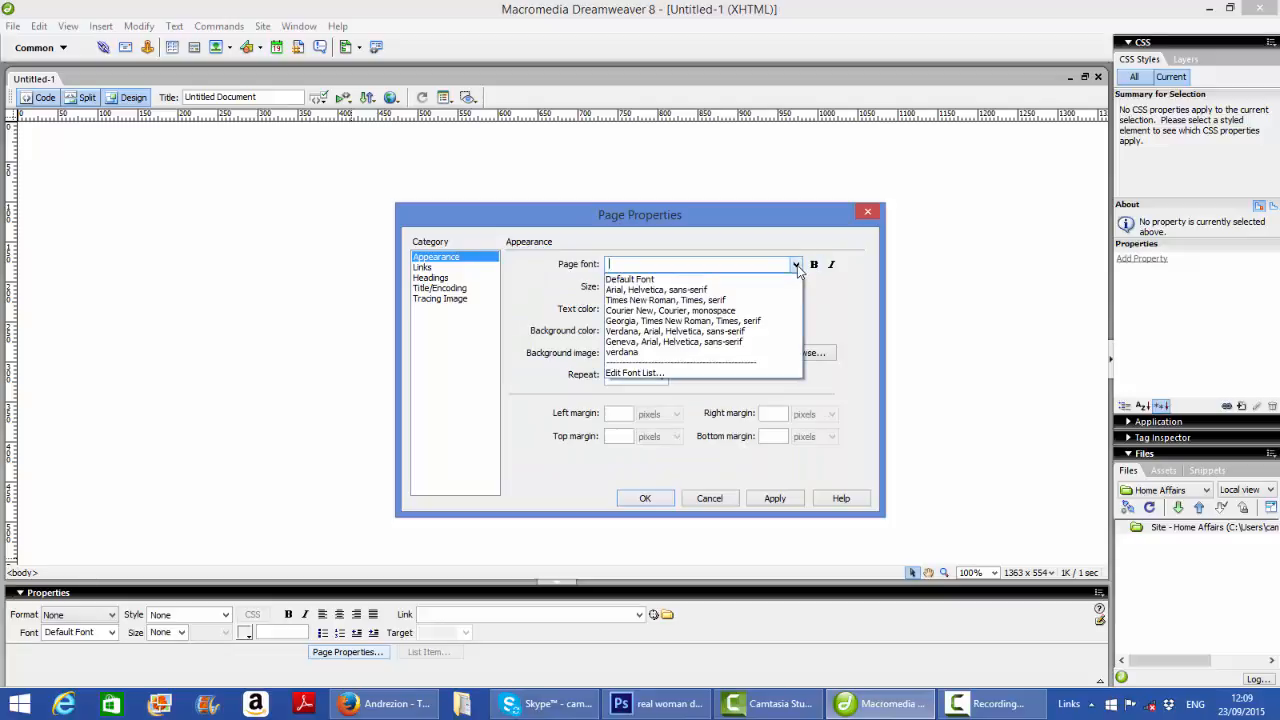
{"action": "left_click", "coordinate": [643, 355]}
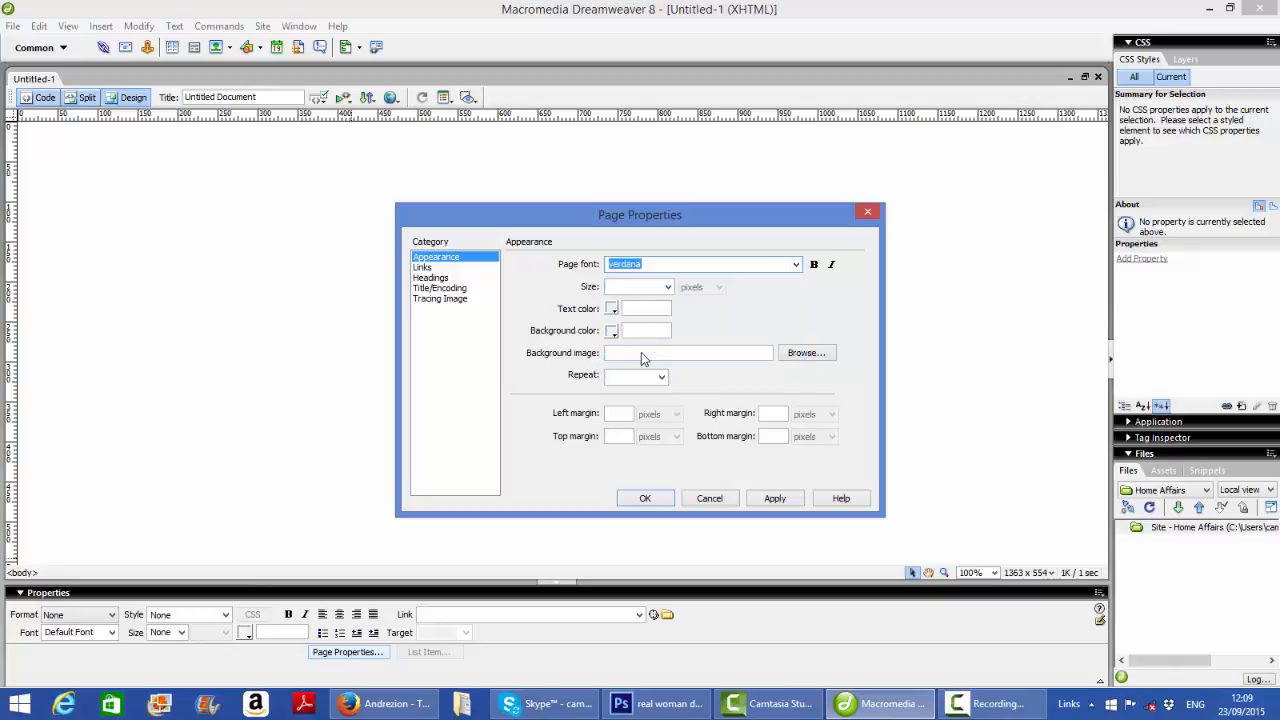
Set the page text size to 12 pixels and the text color to black (#000000)
{"action": "left_click", "coordinate": [668, 288]}
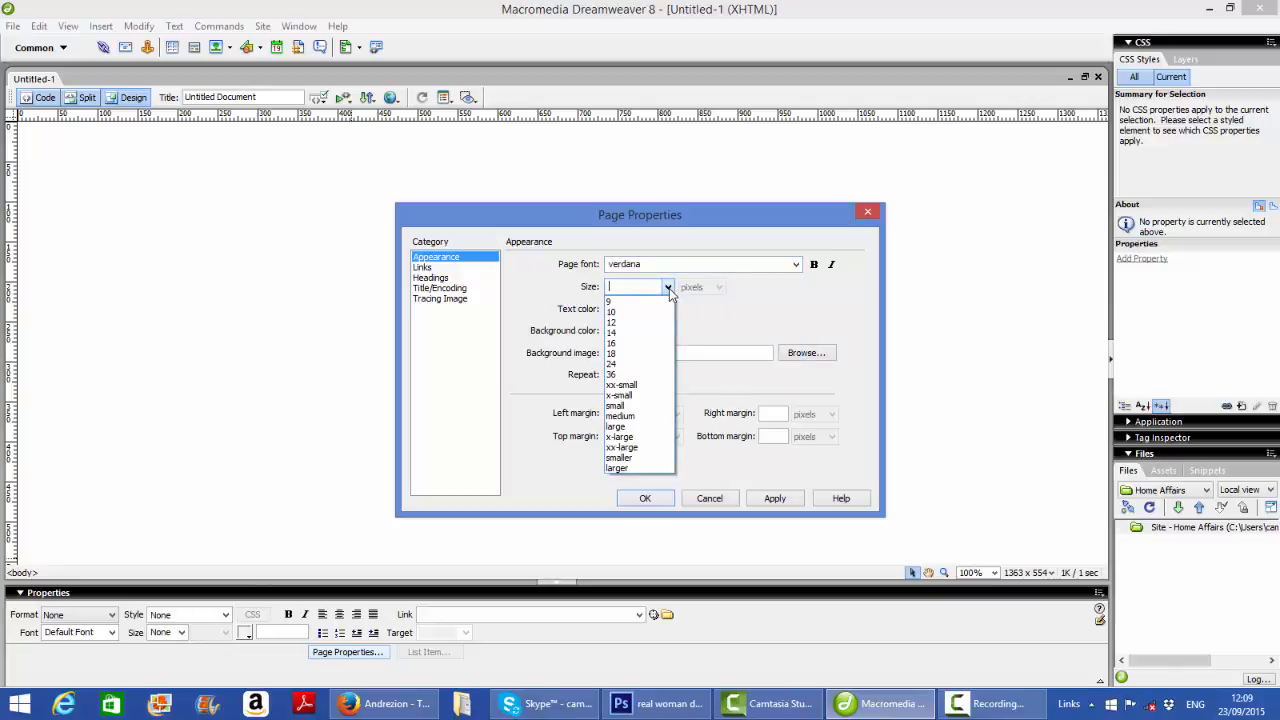
{"action": "left_click", "coordinate": [632, 323]}
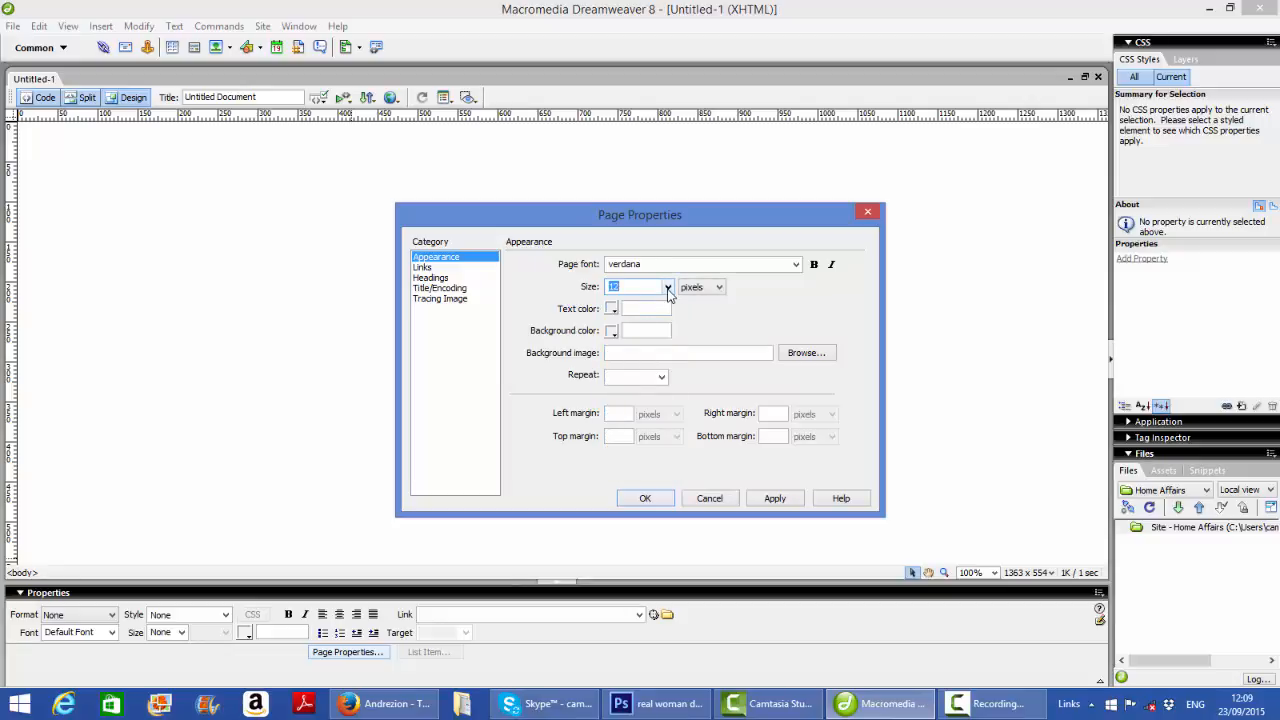
{"action": "left_click", "coordinate": [668, 288]}
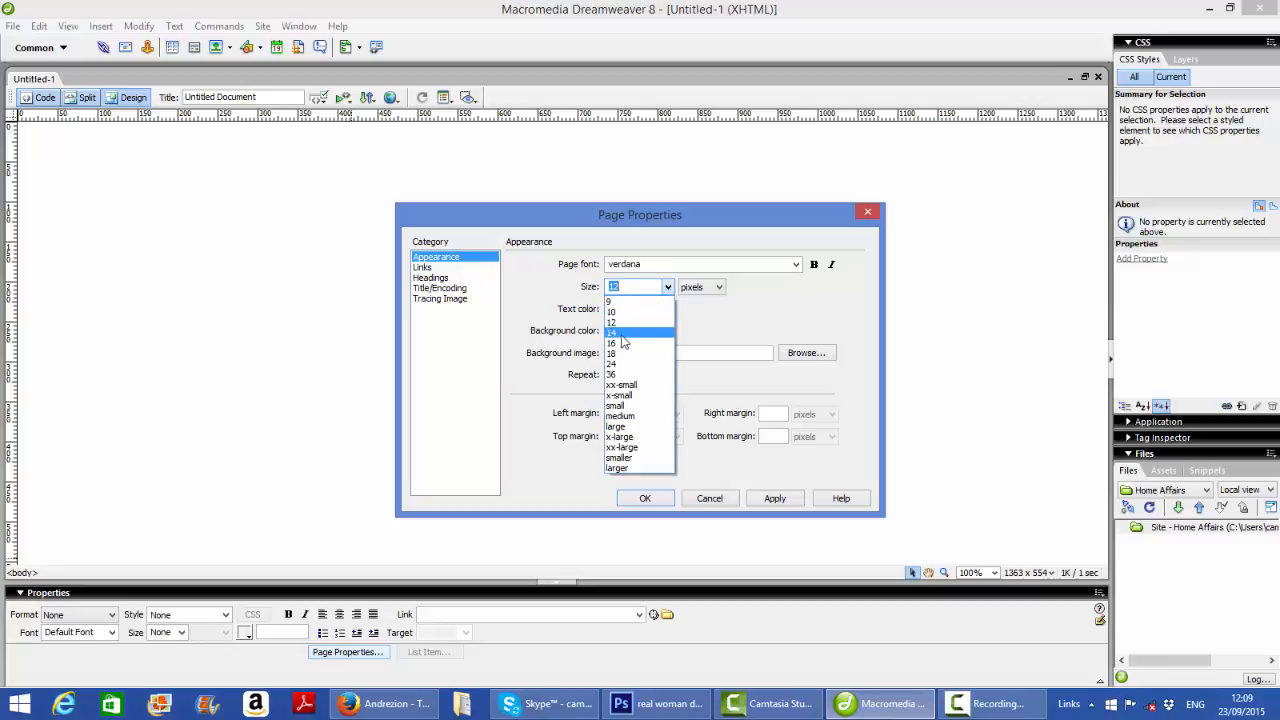
{"action": "left_click", "coordinate": [715, 321]}
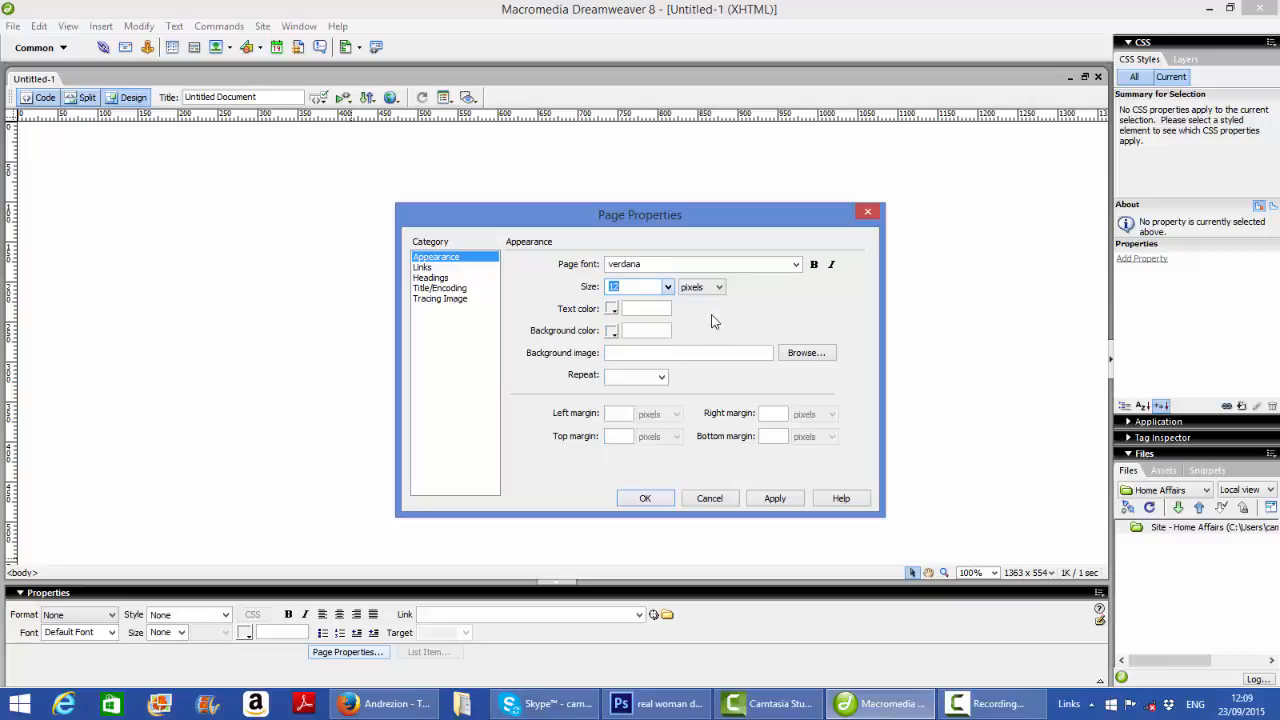
{"action": "left_click", "coordinate": [612, 309]}
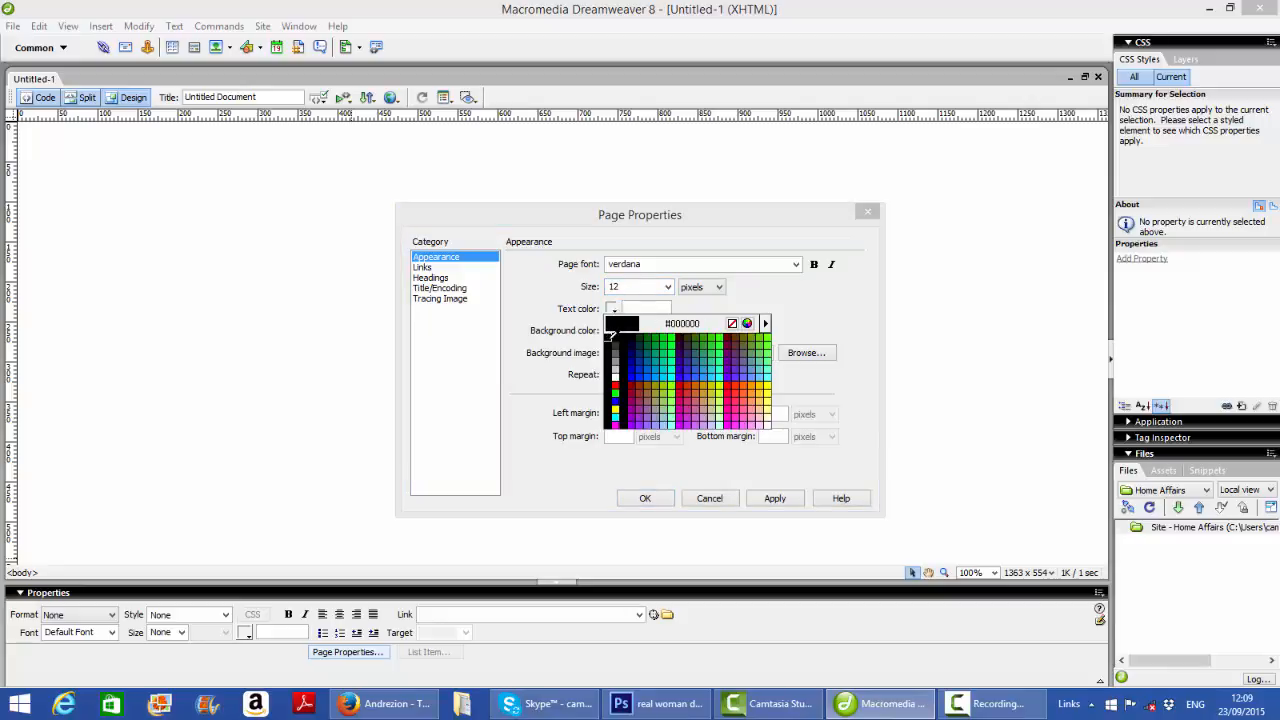
{"action": "left_click", "coordinate": [612, 335]}
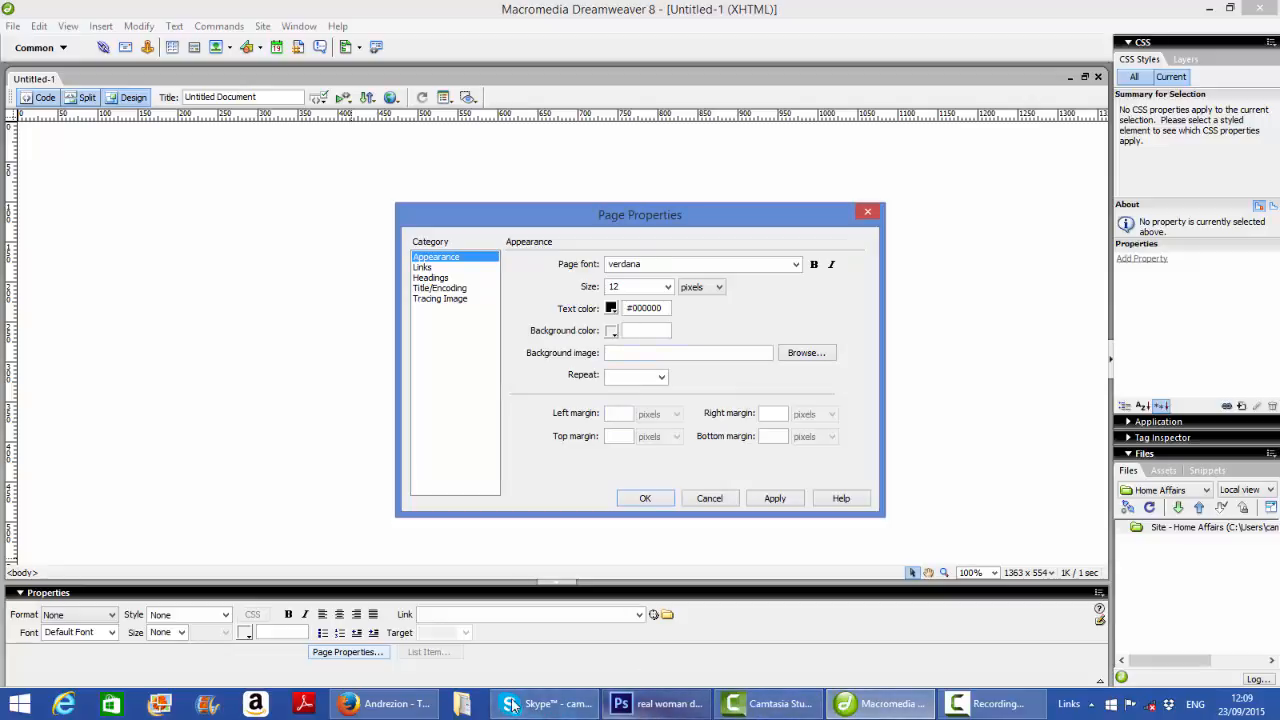
Switch to Firefox to view the Andrezion, Finest interiors and Mia Delizia home pages, then return to Dreamweaver
{"action": "left_click", "coordinate": [388, 706]}
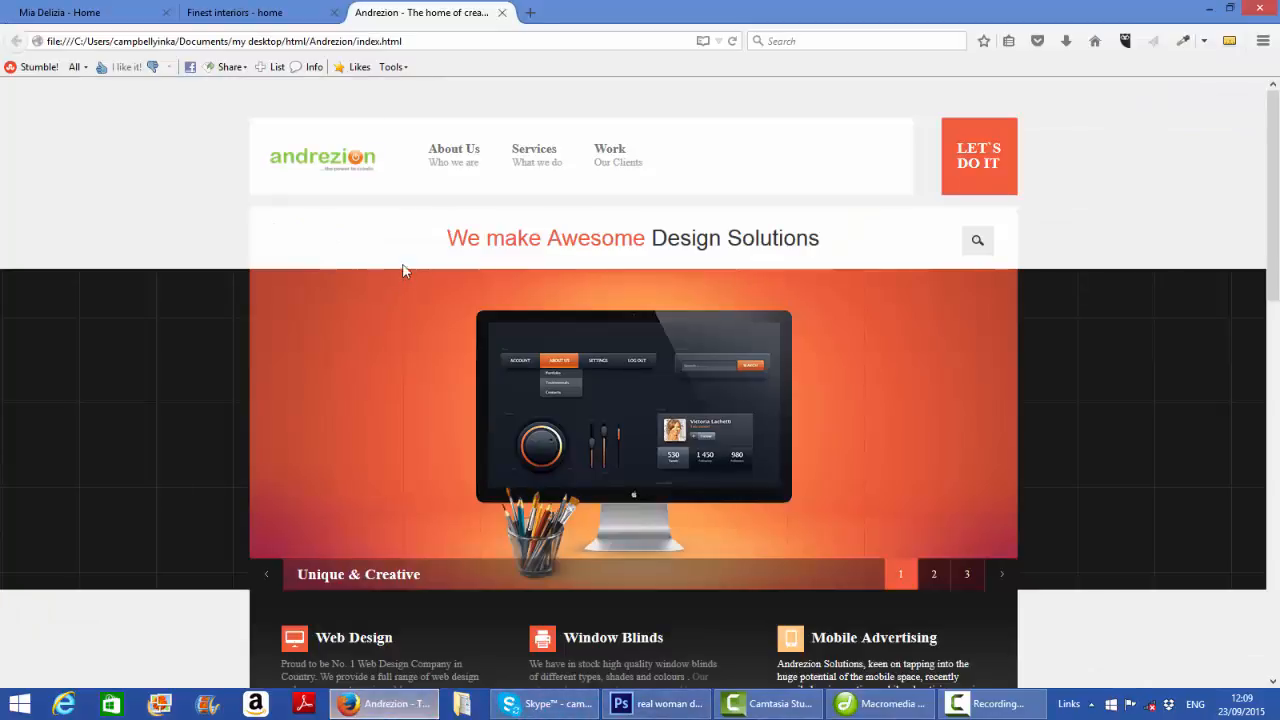
{"action": "left_click", "coordinate": [268, 18]}
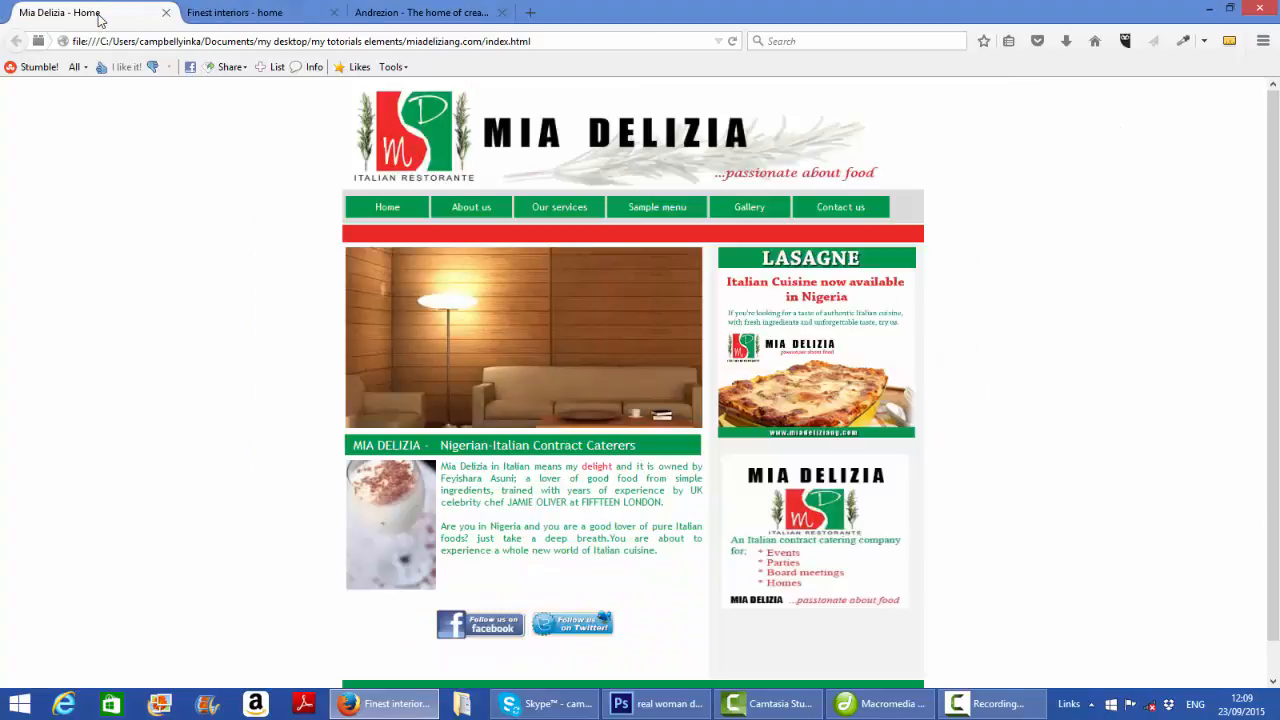
{"action": "left_click", "coordinate": [97, 16]}
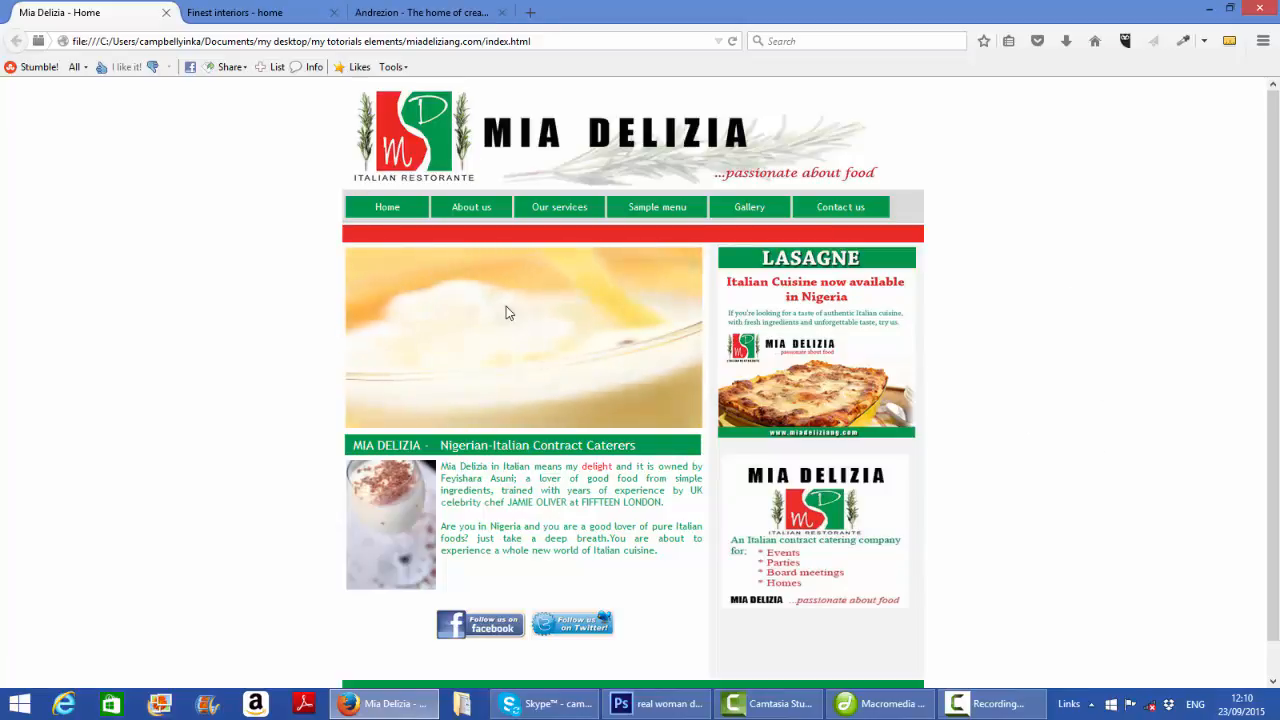
{"action": "left_click", "coordinate": [878, 703]}
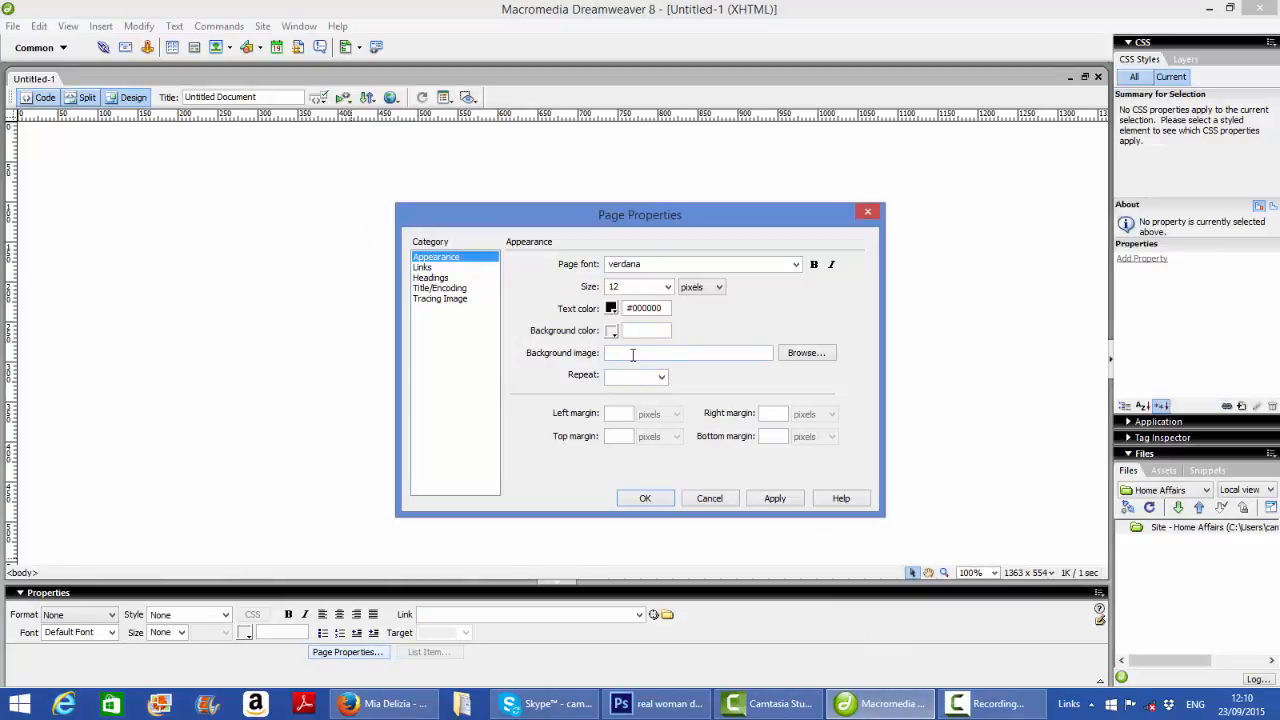
Choose the uk flag image from the Desktop as the page background and copy it into the Home Affairs root folder
{"action": "left_click", "coordinate": [806, 355]}
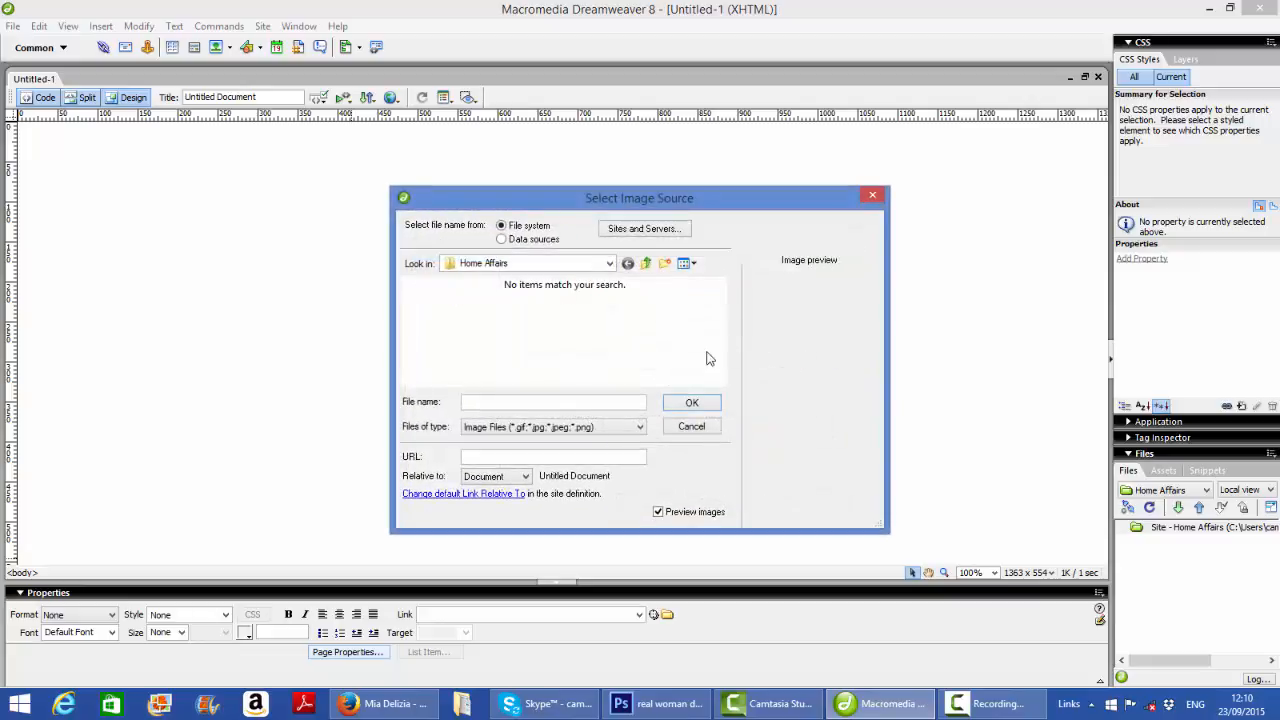
{"action": "left_click", "coordinate": [609, 265]}
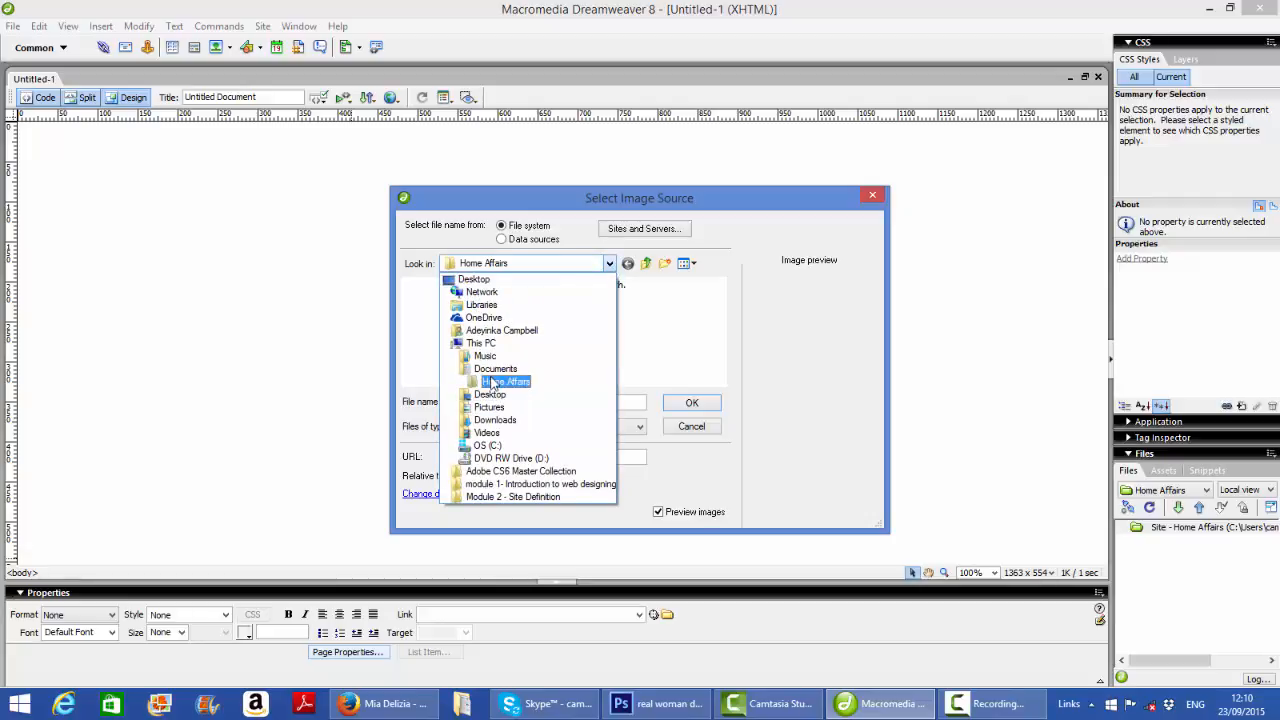
{"action": "left_click", "coordinate": [490, 395]}
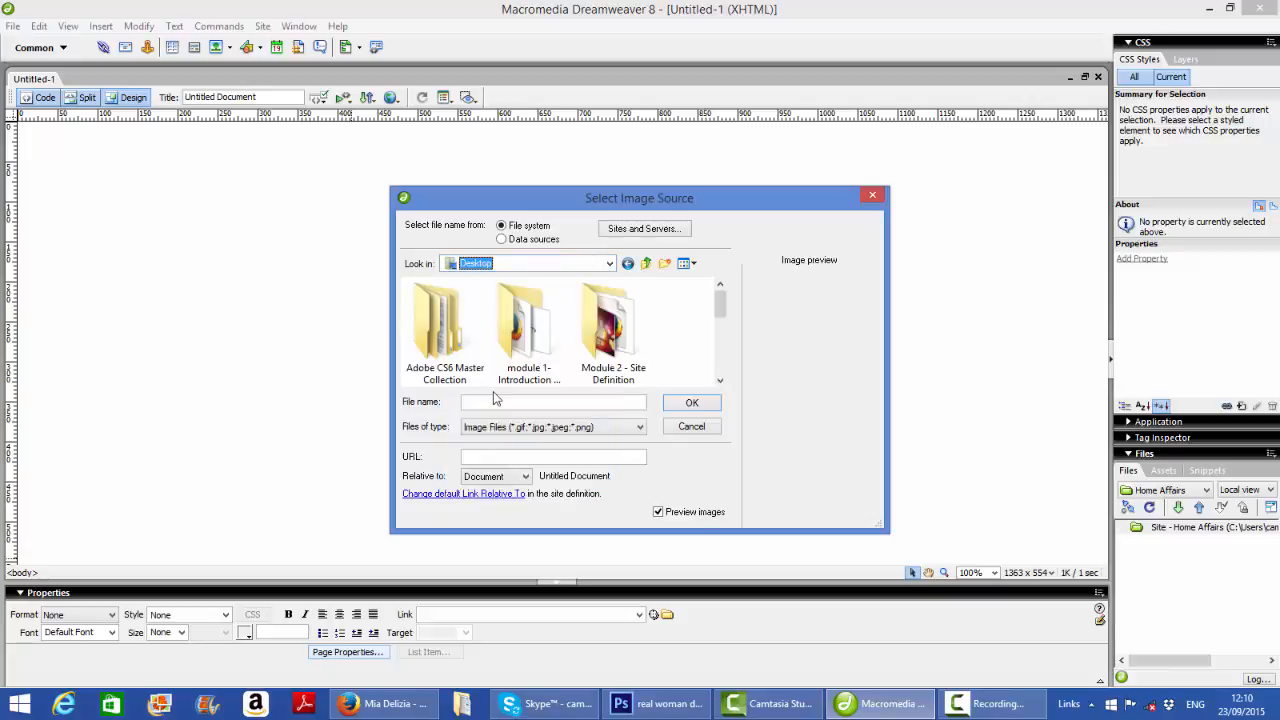
{"action": "left_click_drag", "start_coordinate": [722, 325], "coordinate": [728, 368]}
{"action": "left_click", "coordinate": [430, 358]}
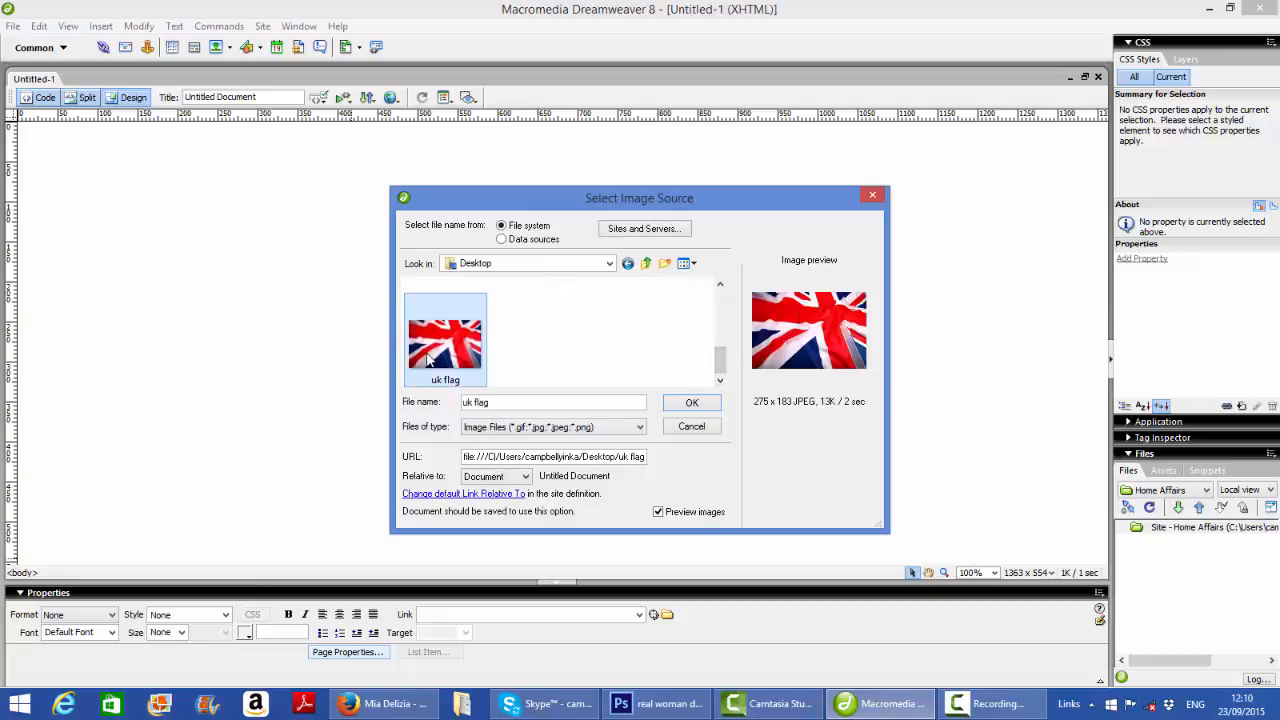
{"action": "left_click", "coordinate": [688, 404]}
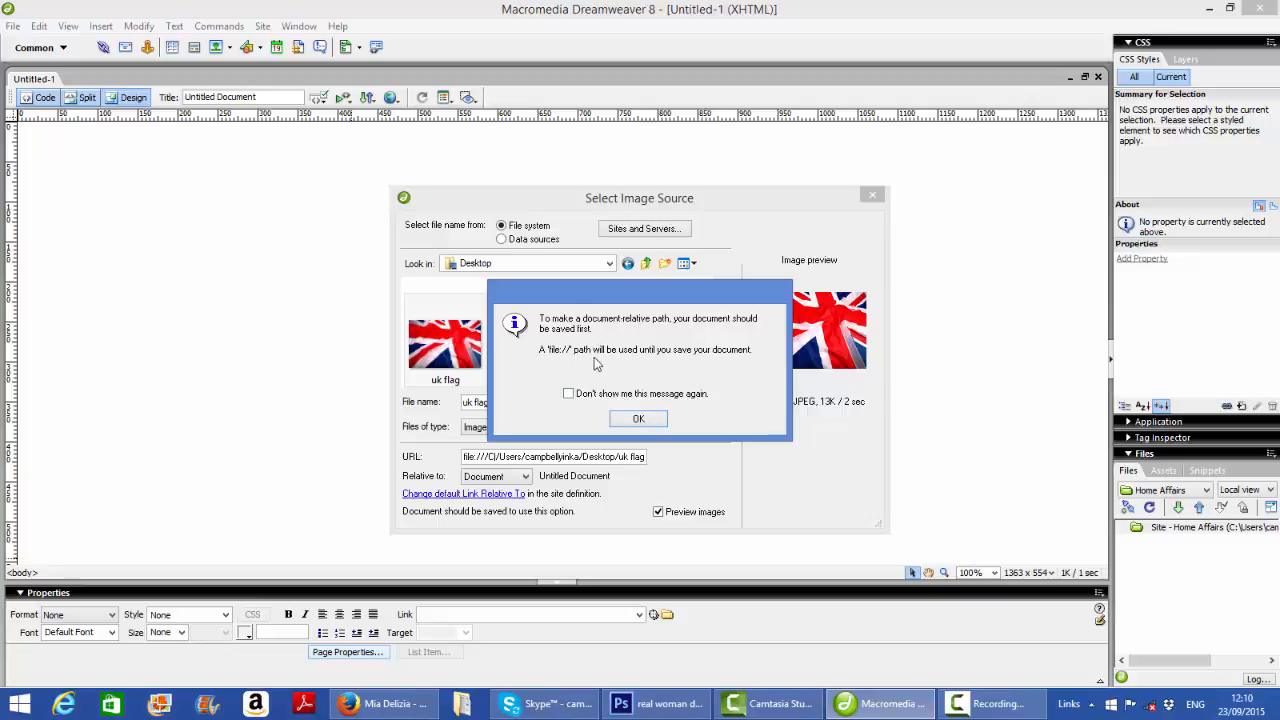
{"action": "left_click", "coordinate": [653, 424]}
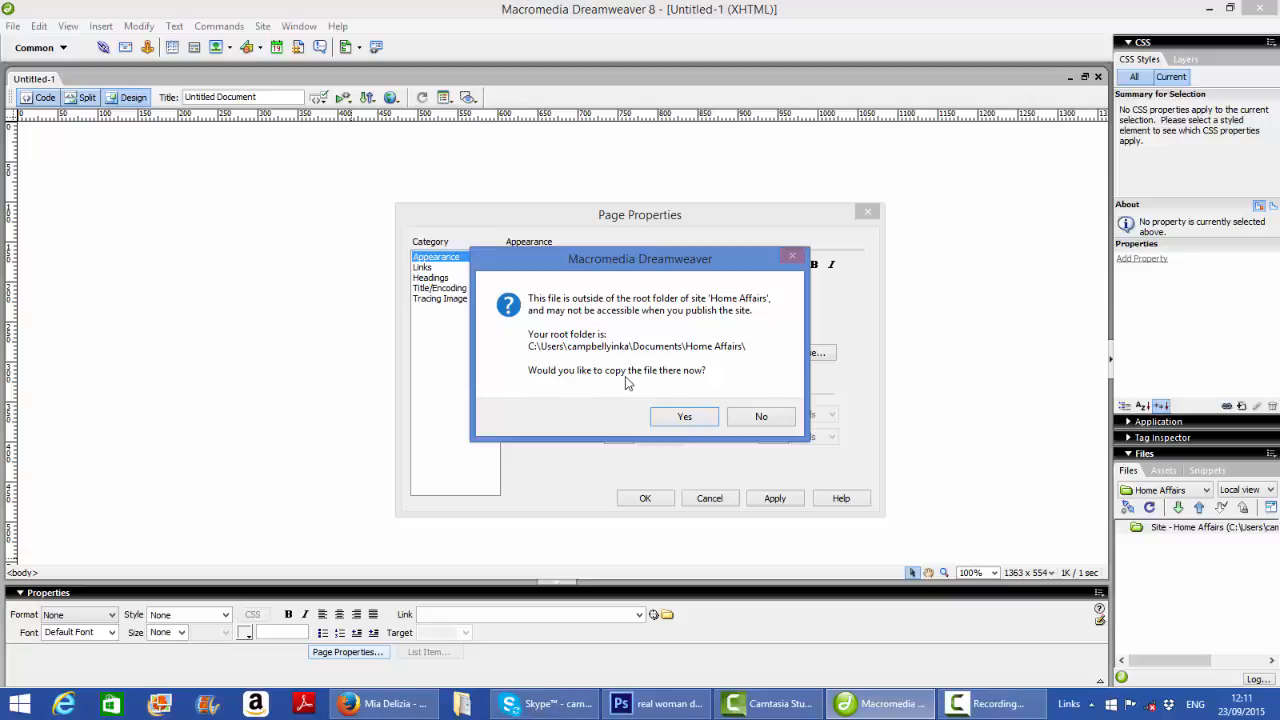
{"action": "left_click", "coordinate": [686, 417]}
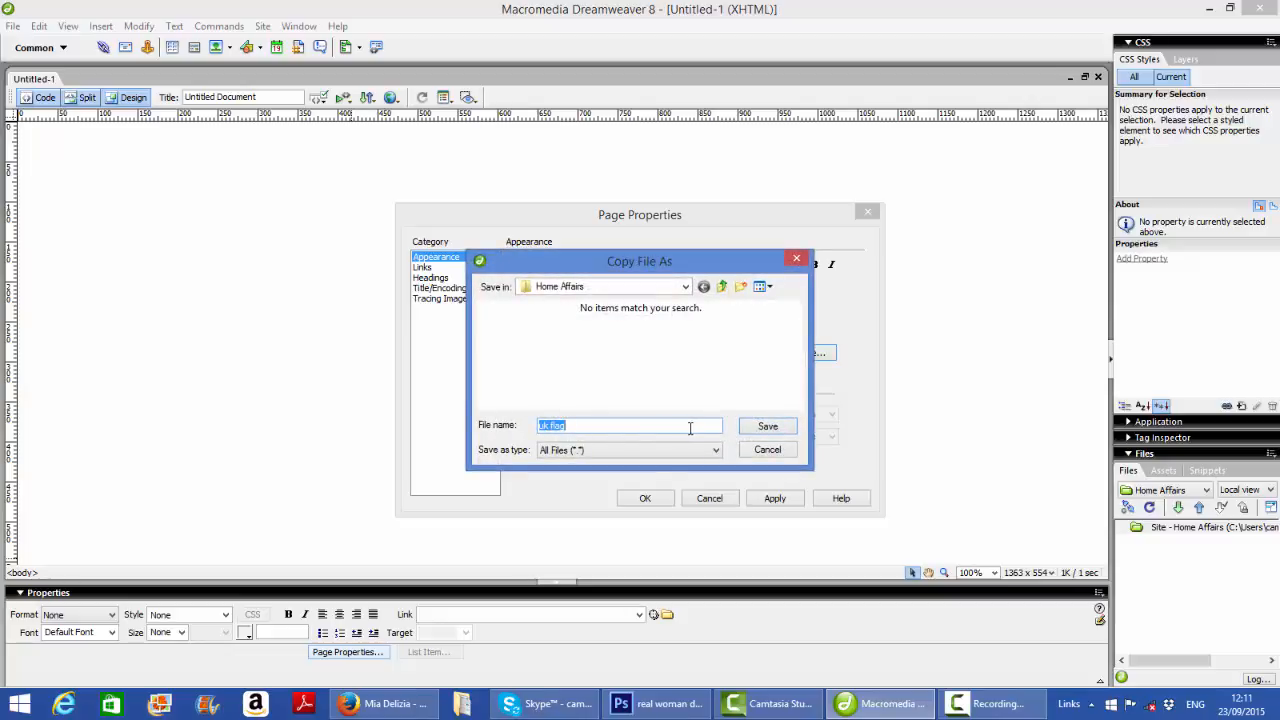
{"action": "left_click", "coordinate": [767, 427]}
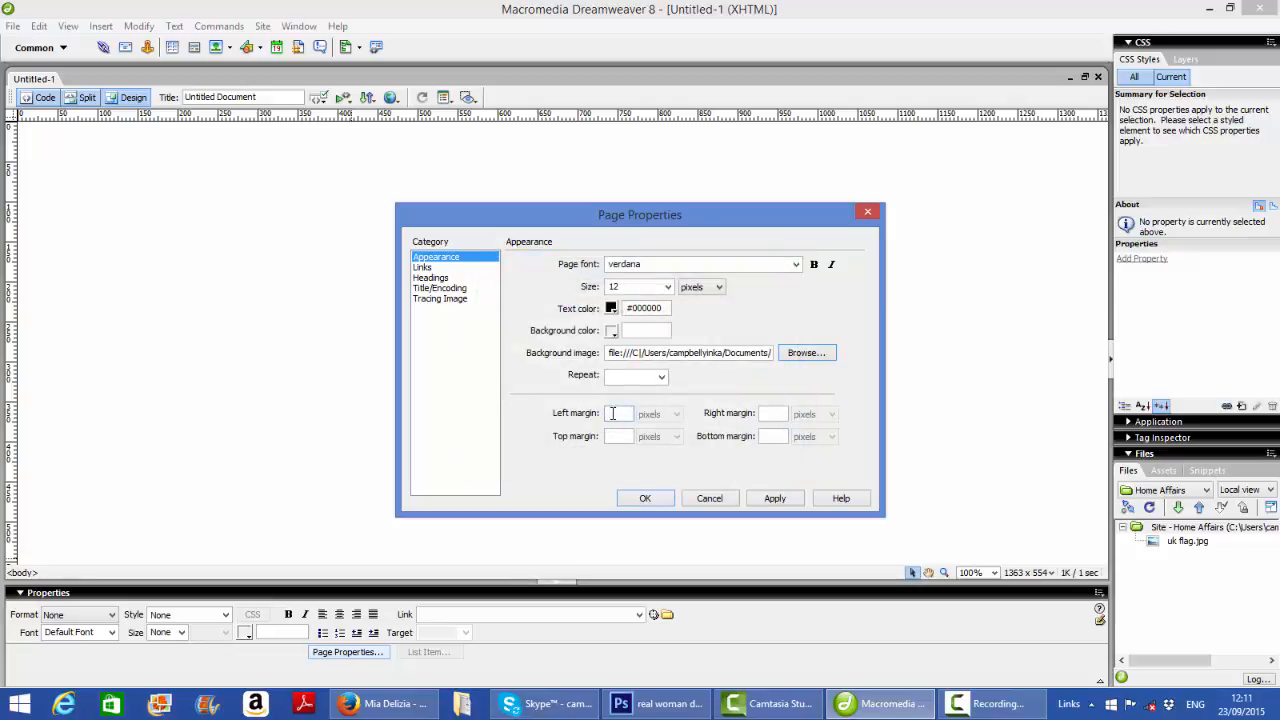
Set the left and right page margins to 100 pixels and apply the page properties
{"action": "type", "text": "1"}
{"action": "left_click", "coordinate": [770, 413]}
{"action": "type", "text": "100"}
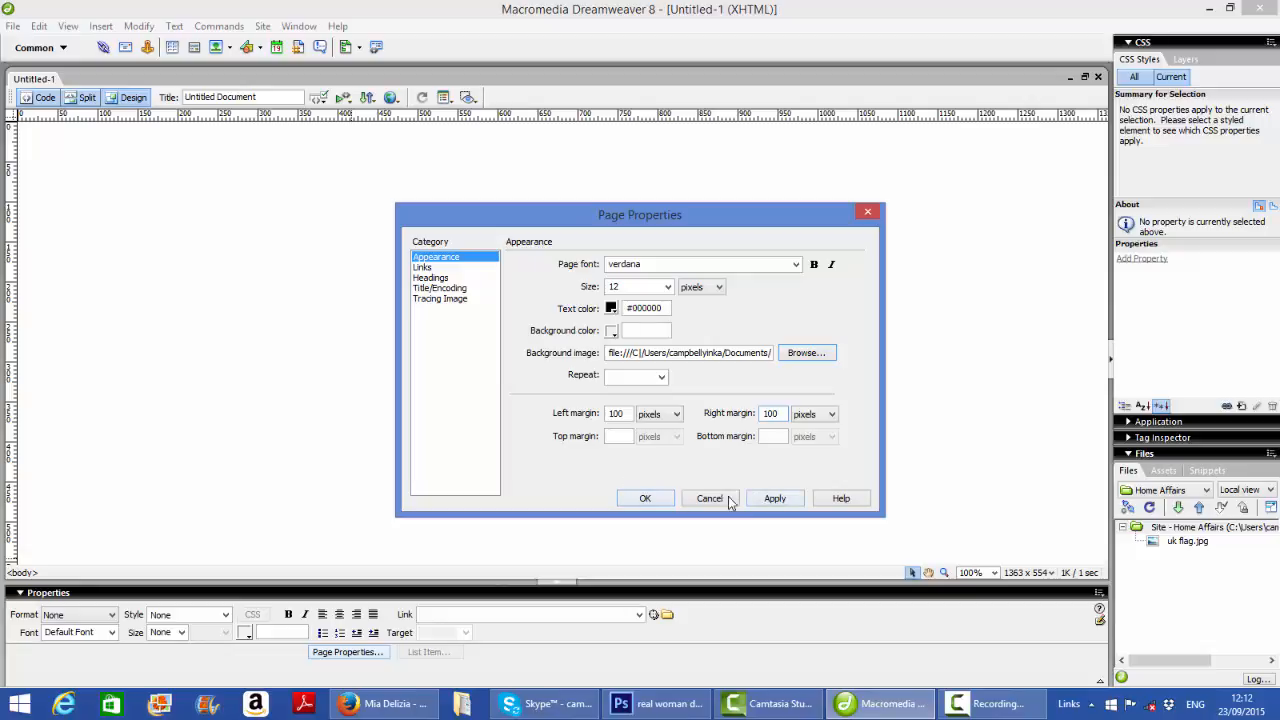
{"action": "left_click", "coordinate": [762, 498]}
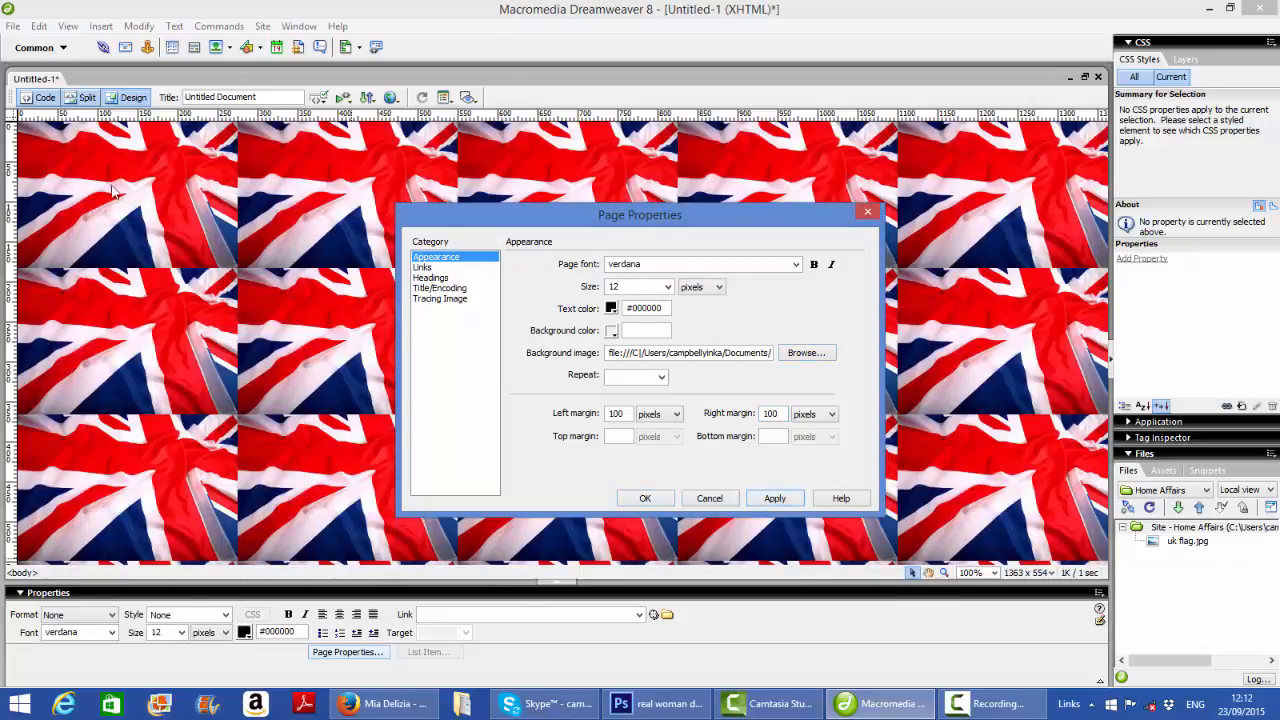
Clear the background image path, apply the change and close the page properties
{"action": "left_click", "coordinate": [798, 356]}
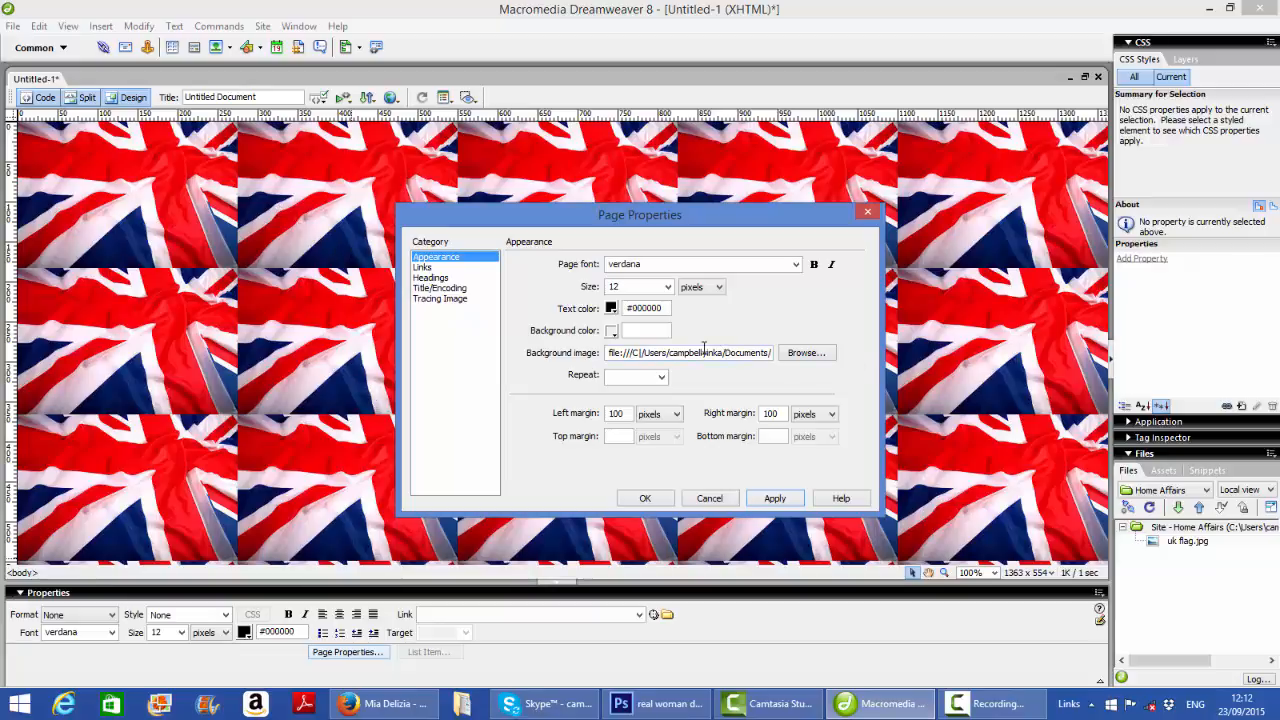
{"action": "left_click", "coordinate": [769, 358]}
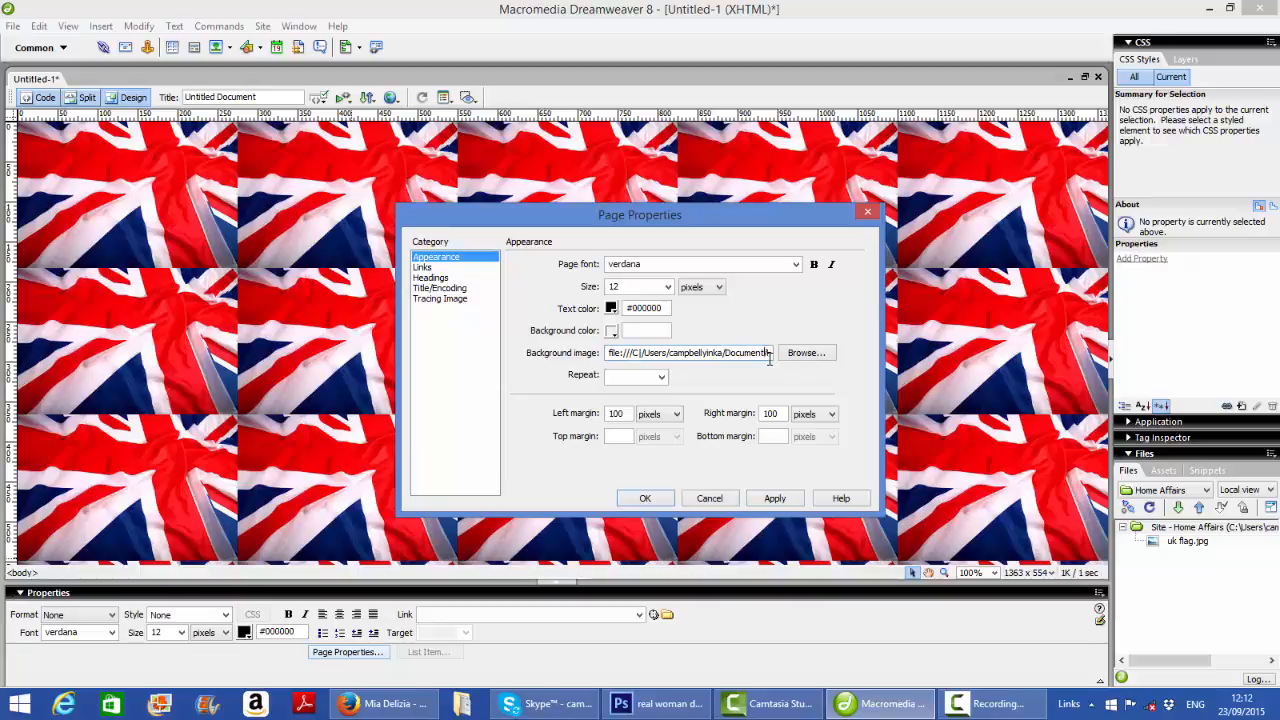
{"action": "key", "text": "BackSpace"}
{"action": "key", "text": "BackSpace"}
{"action": "key", "text": "BackSpace"}
{"action": "key", "text": "BackSpace"}
{"action": "key", "text": "BackSpace"}
{"action": "key", "text": "BackSpace"}
{"action": "key", "text": "BackSpace"}
{"action": "key", "text": "BackSpace"}
{"action": "key", "text": "BackSpace"}
{"action": "key", "text": "BackSpace"}
{"action": "key", "text": "BackSpace"}
{"action": "key", "text": "BackSpace"}
{"action": "key", "text": "BackSpace"}
{"action": "key", "text": "BackSpace"}
{"action": "key", "text": "BackSpace"}
{"action": "key", "text": "BackSpace"}
{"action": "key", "text": "BackSpace"}
{"action": "key", "text": "BackSpace"}
{"action": "key", "text": "BackSpace"}
{"action": "key", "text": "BackSpace"}
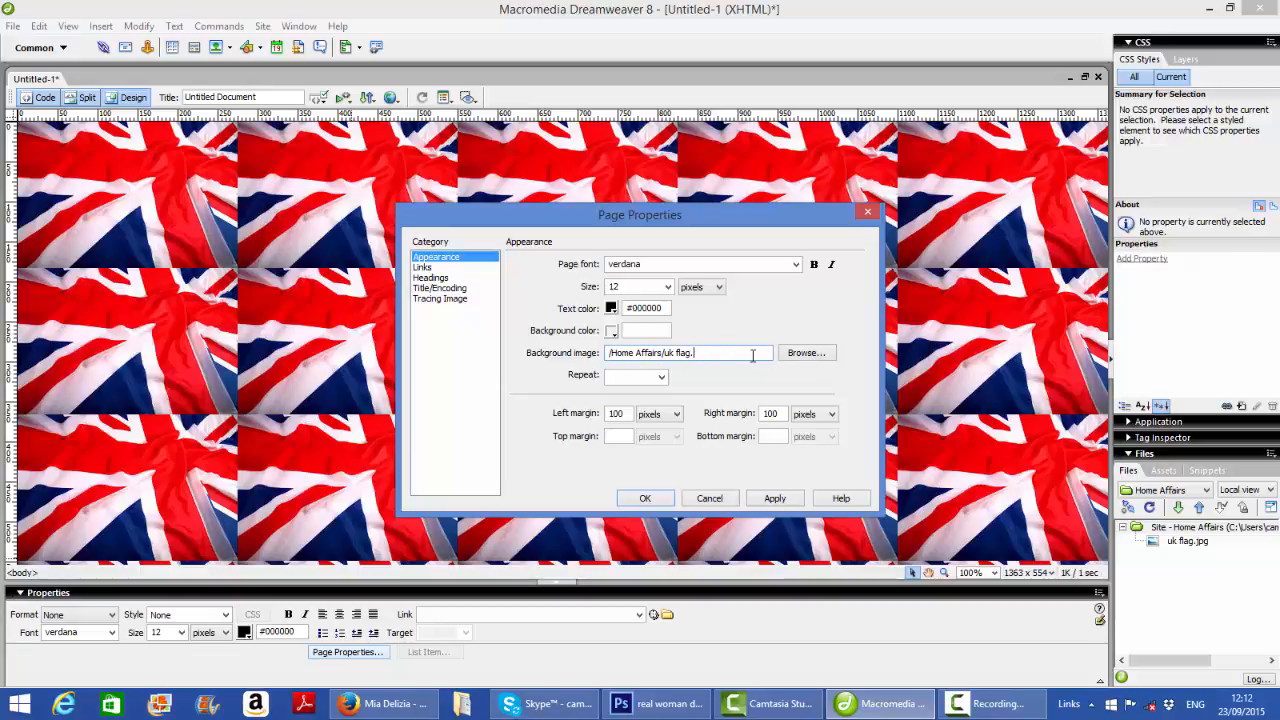
{"action": "key", "text": "BackSpace"}
{"action": "key", "text": "BackSpace"}
{"action": "key", "text": "BackSpace"}
{"action": "key", "text": "BackSpace"}
{"action": "key", "text": "BackSpace"}
{"action": "key", "text": "BackSpace"}
{"action": "key", "text": "BackSpace"}
{"action": "key", "text": "BackSpace"}
{"action": "key", "text": "BackSpace"}
{"action": "key", "text": "BackSpace"}
{"action": "key", "text": "BackSpace"}
{"action": "key", "text": "BackSpace"}
{"action": "key", "text": "BackSpace"}
{"action": "key", "text": "BackSpace"}
{"action": "key", "text": "BackSpace"}
{"action": "key", "text": "BackSpace"}
{"action": "key", "text": "BackSpace"}
{"action": "key", "text": "BackSpace"}
{"action": "key", "text": "BackSpace"}
{"action": "key", "text": "BackSpace"}
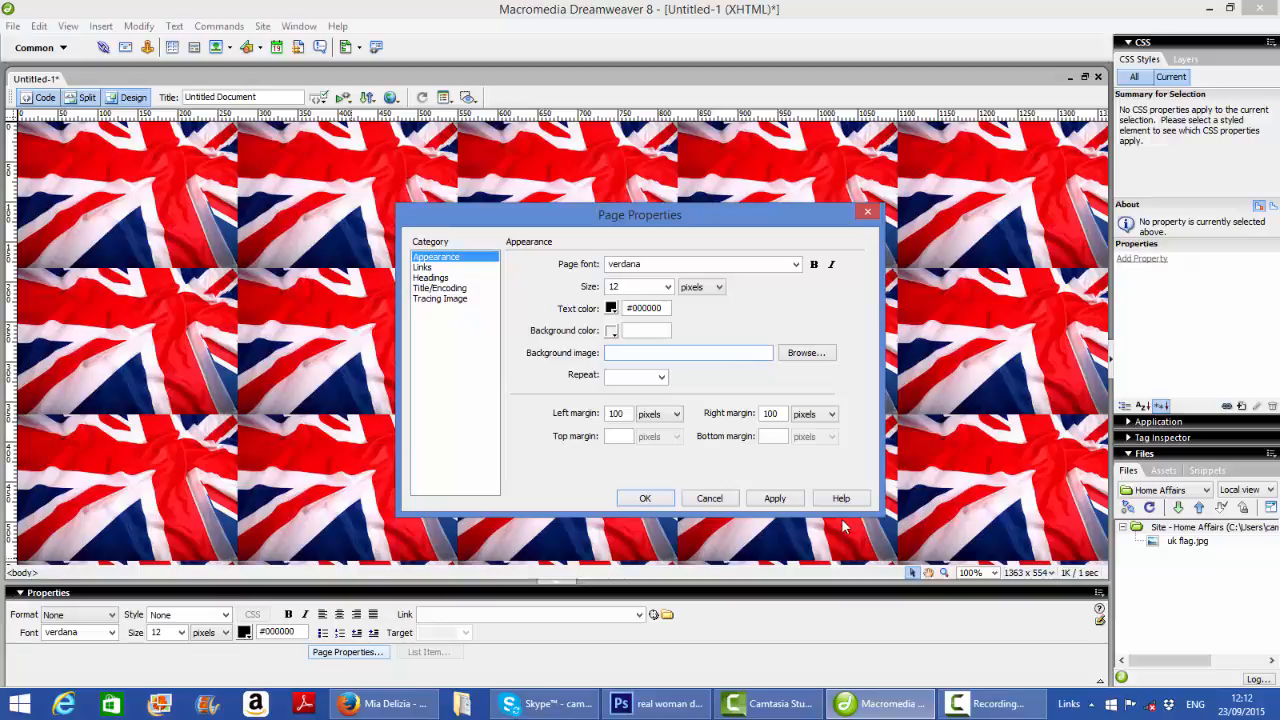
{"action": "left_click", "coordinate": [784, 501]}
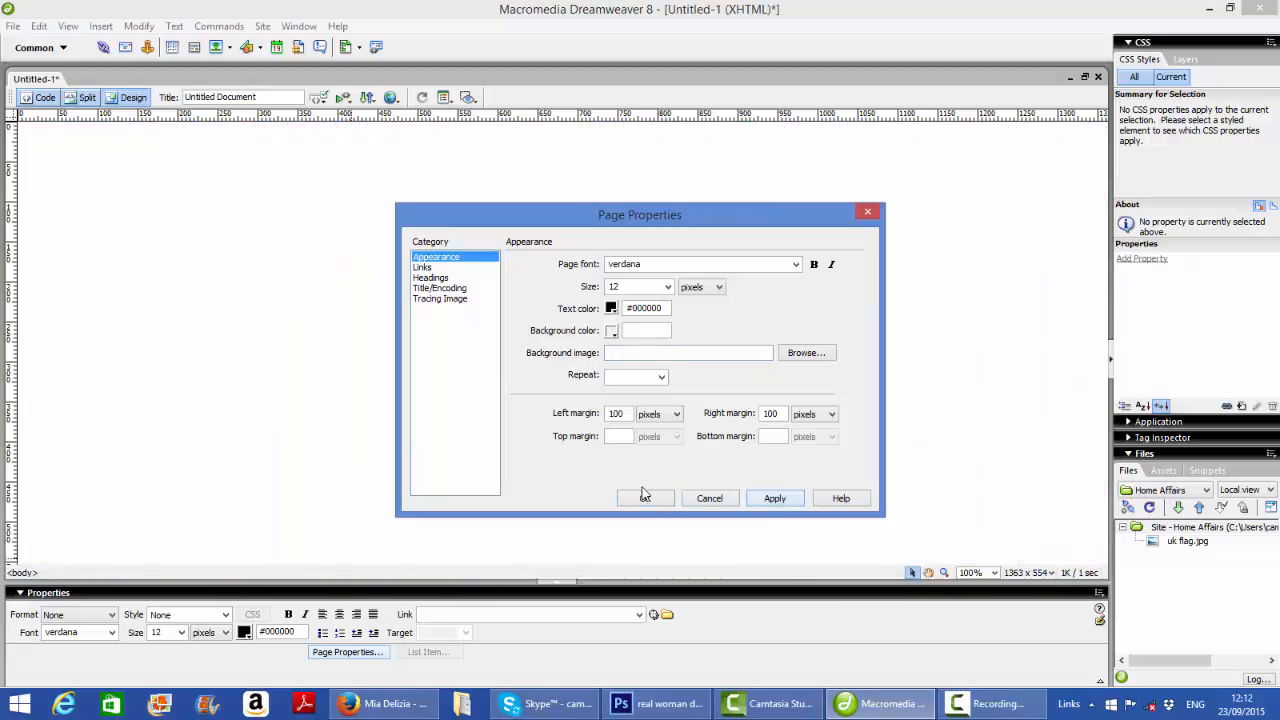
{"action": "left_click", "coordinate": [646, 499]}
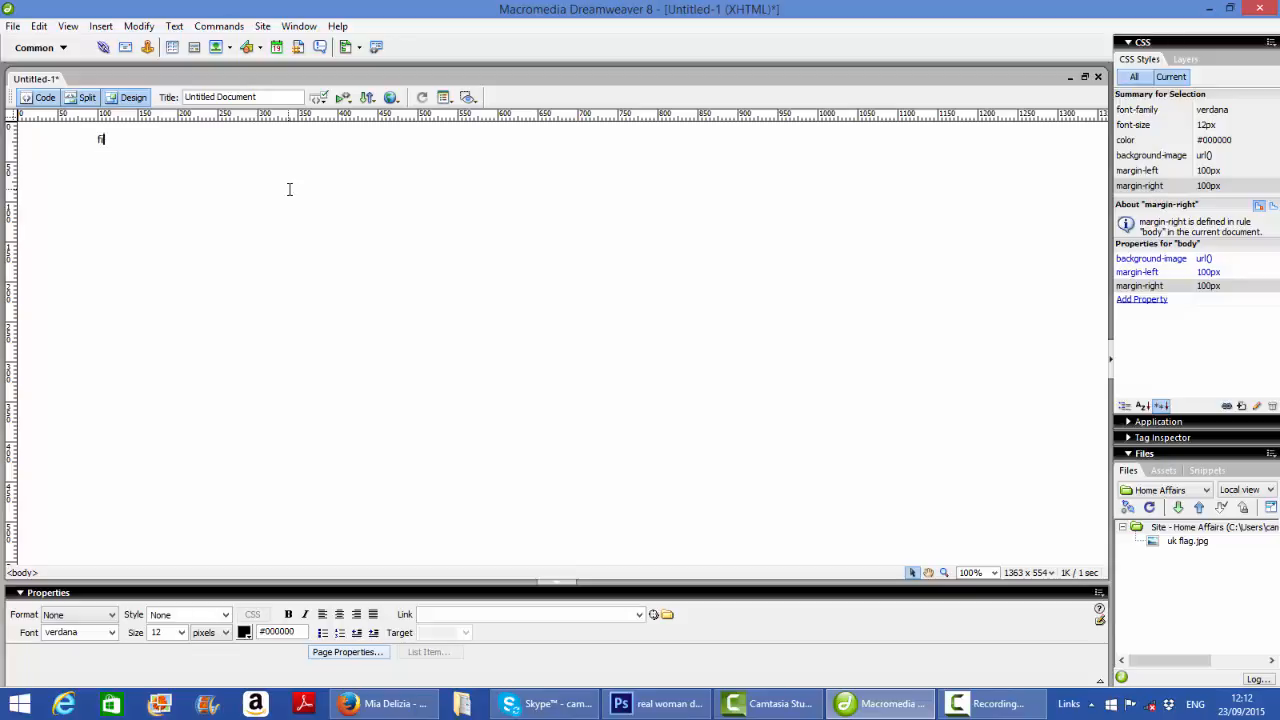
Replace the stray character on the page with the text "this website is fantastic"
{"action": "key", "text": "BackSpace"}
{"action": "type", "text": "this website is fantastic"}
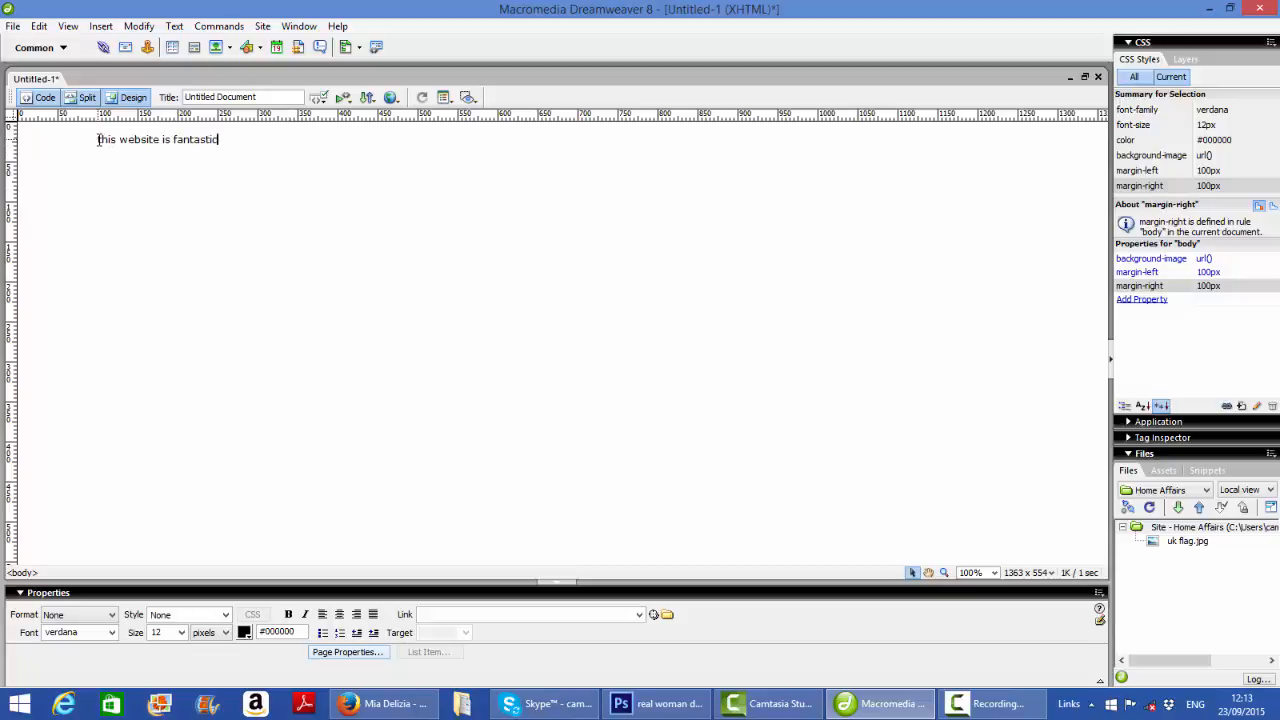
Select the sentence on the page and review the appearance settings in the page properties
{"action": "left_click_drag", "start_coordinate": [97, 139], "coordinate": [244, 141]}
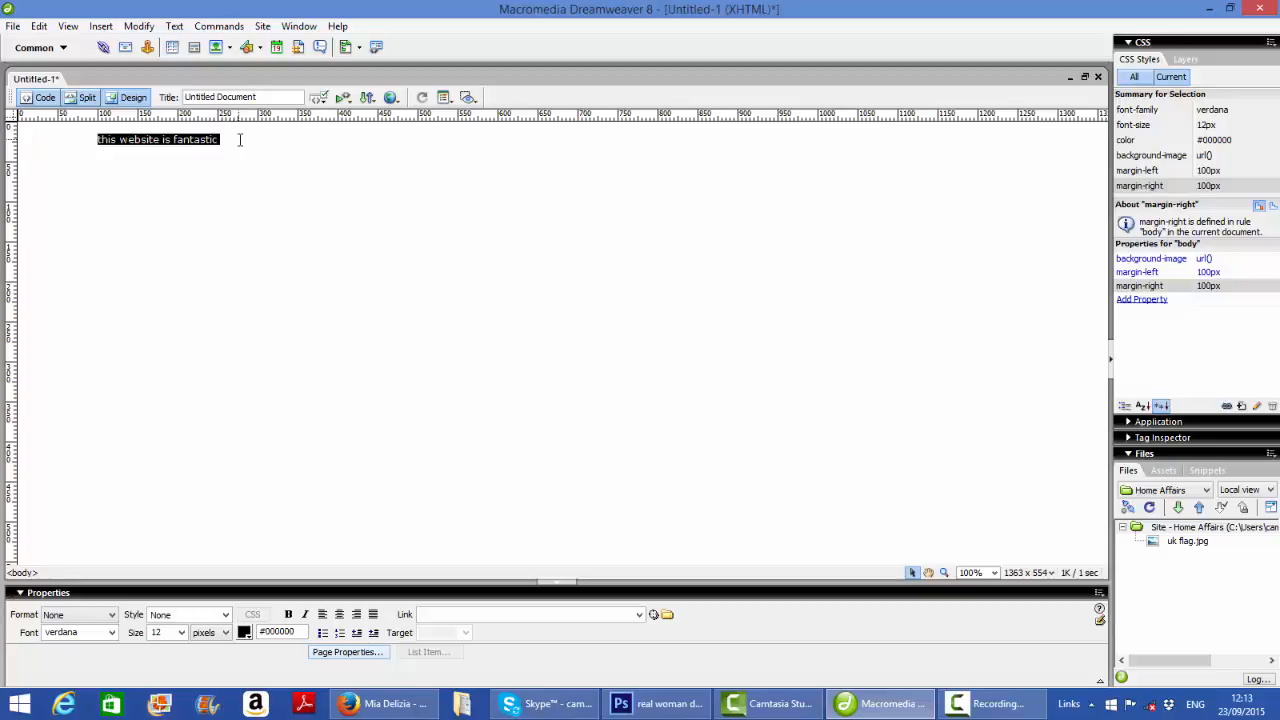
{"action": "left_click", "coordinate": [358, 655]}
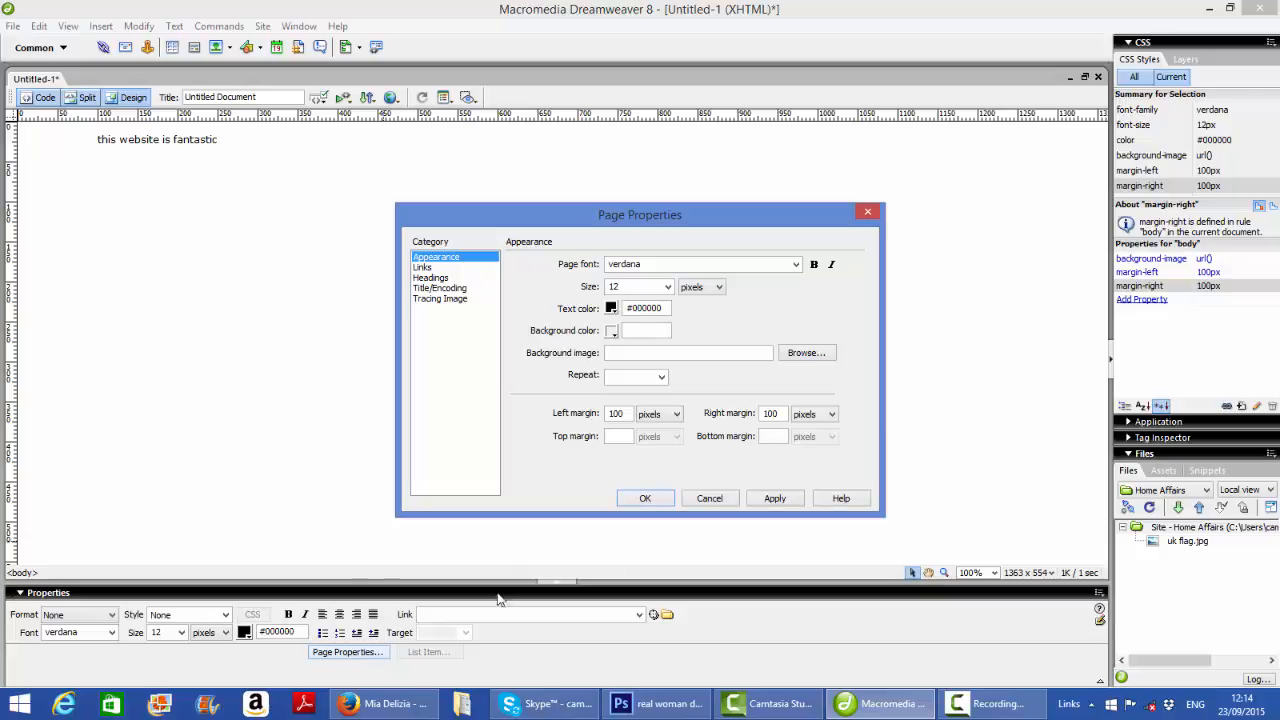
{"action": "left_click", "coordinate": [645, 498]}
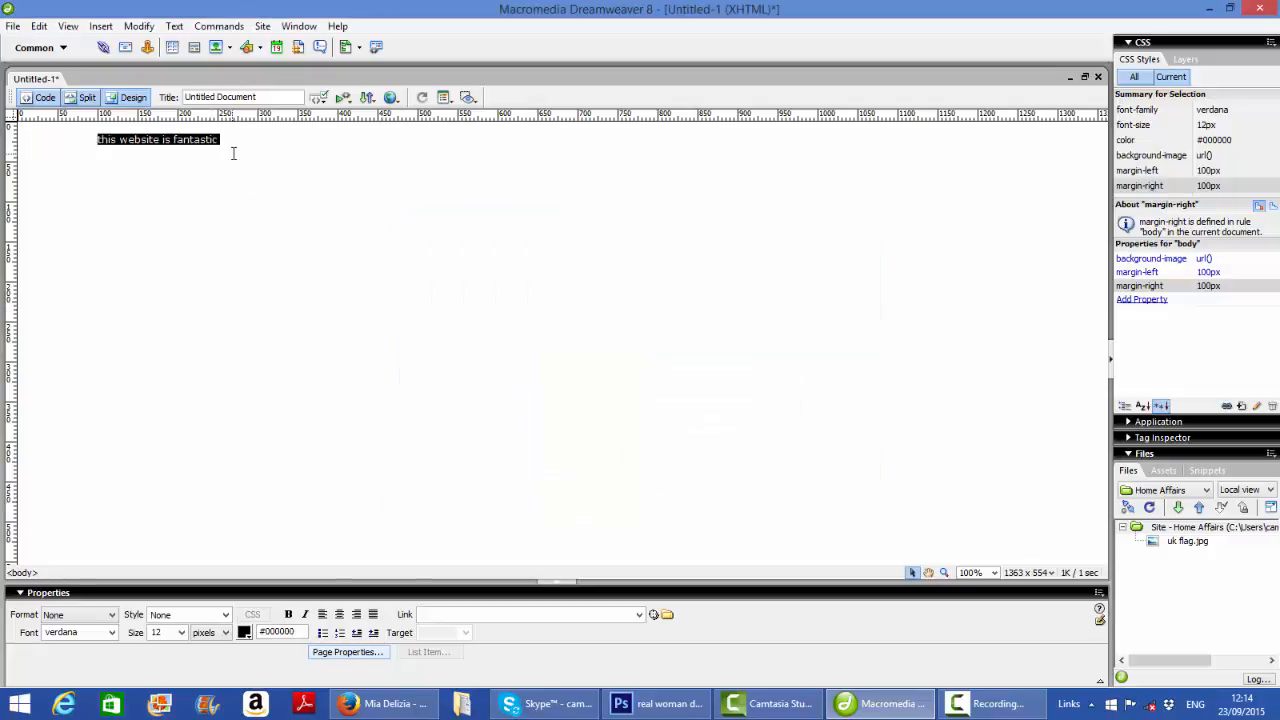